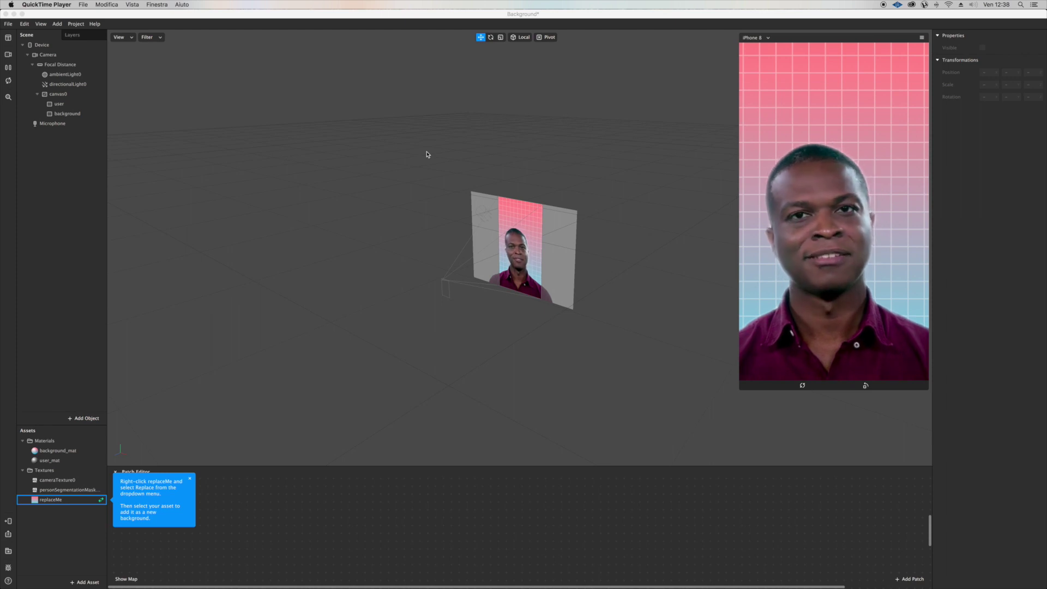
Step: Delete the replaceMe template texture and its files from Assets, leaving a white background
{"action": "left_click", "coordinate": [63, 203]}
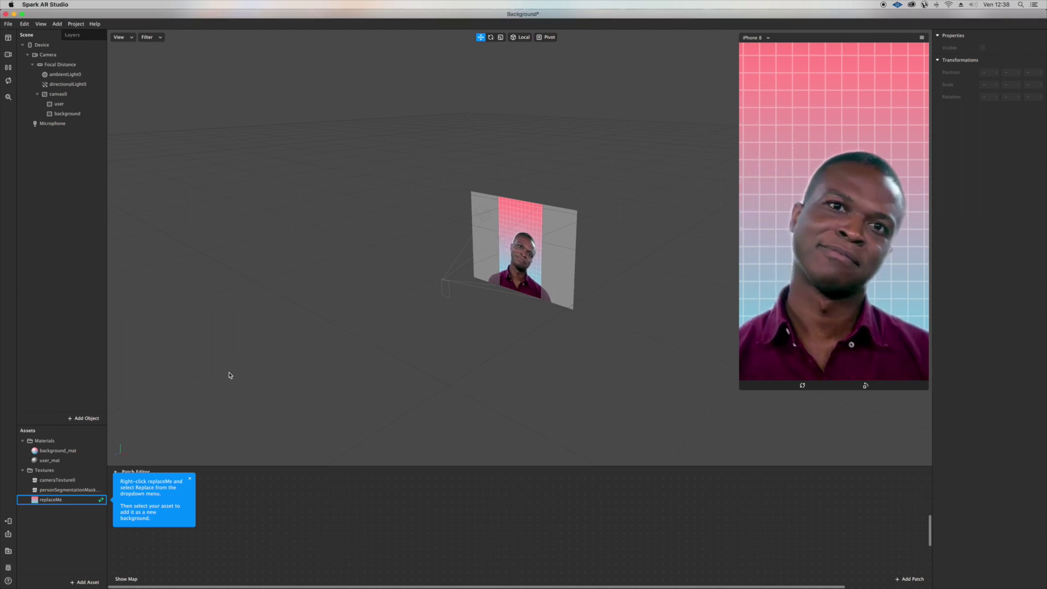
{"action": "left_click", "coordinate": [58, 503]}
{"action": "key", "text": "BackSpace"}
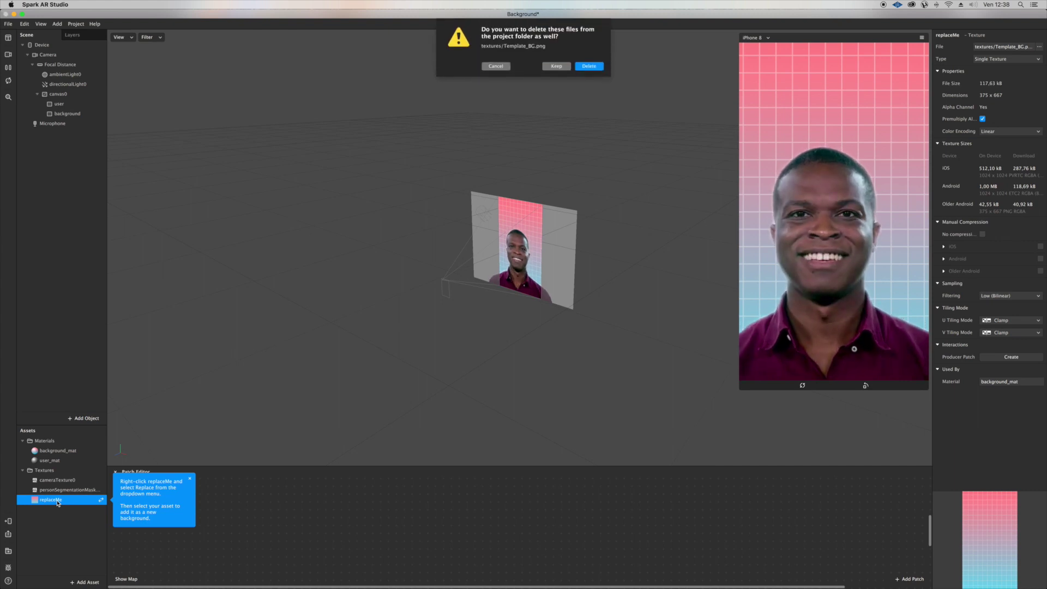
{"action": "key", "text": "Return"}
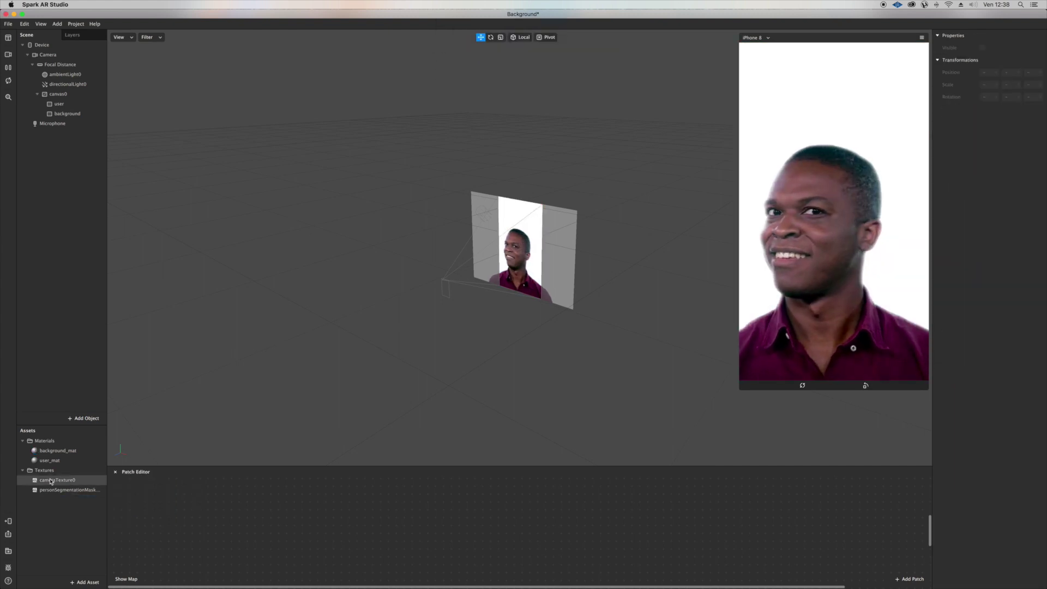
Step: Set background_mat's diffuse colour to red on the colour wheel
{"action": "left_click", "coordinate": [48, 451]}
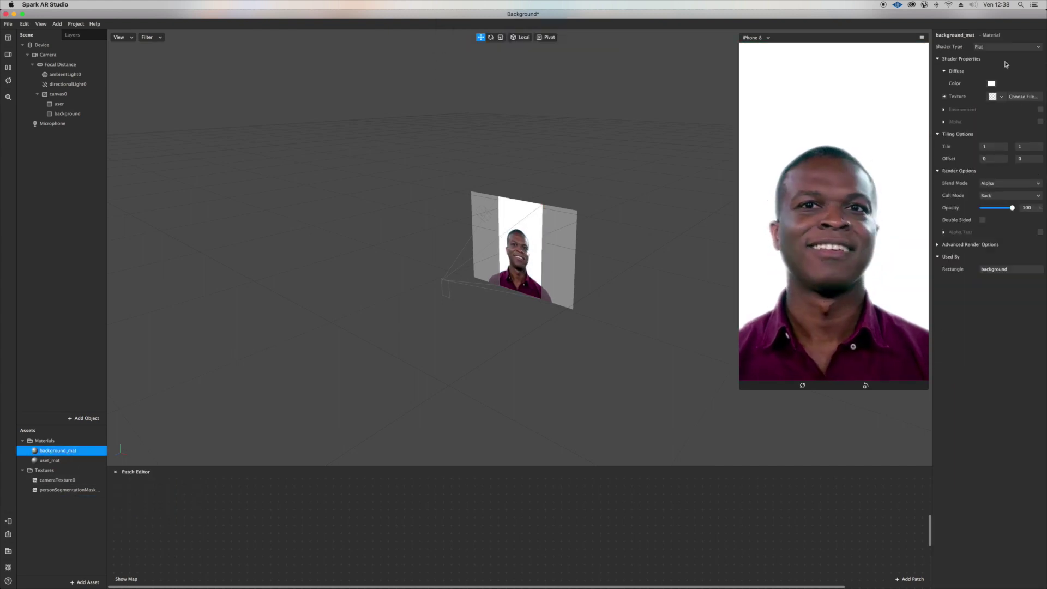
{"action": "left_click", "coordinate": [992, 84]}
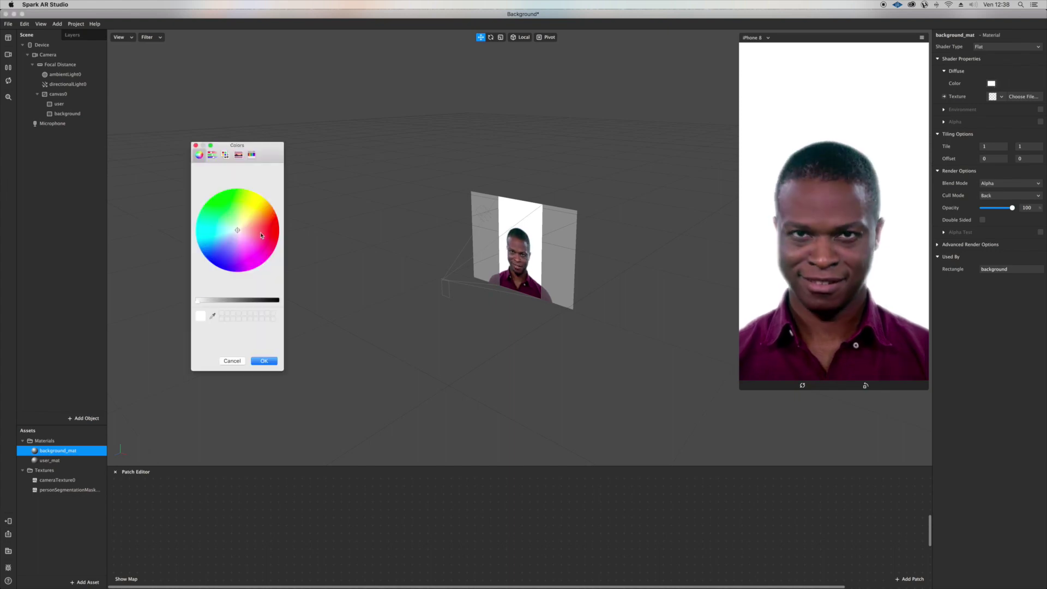
{"action": "left_click", "coordinate": [261, 235]}
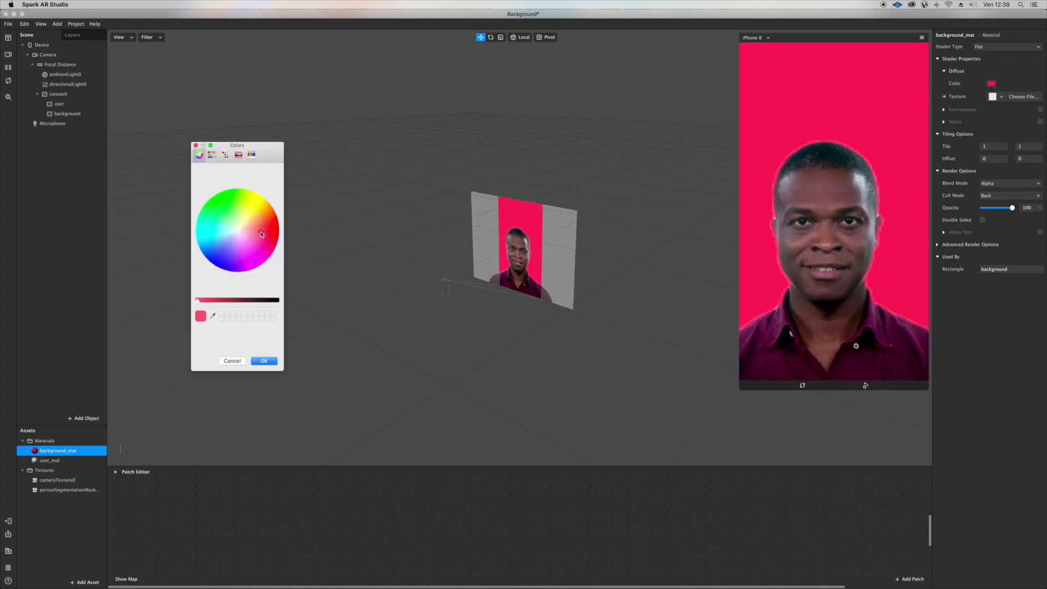
{"action": "left_click", "coordinate": [264, 362]}
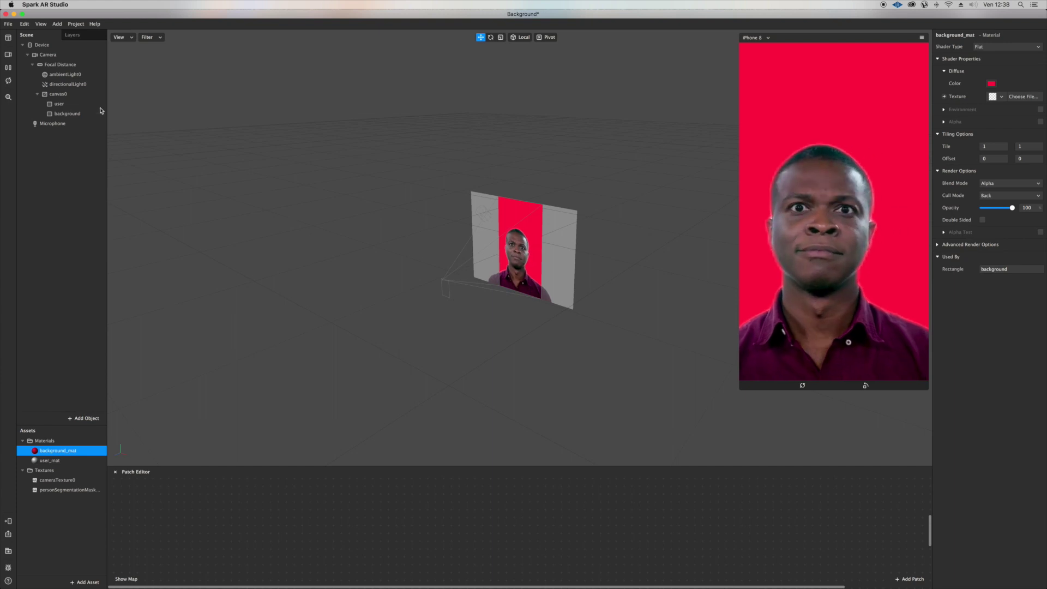
{"action": "left_click", "coordinate": [67, 103]}
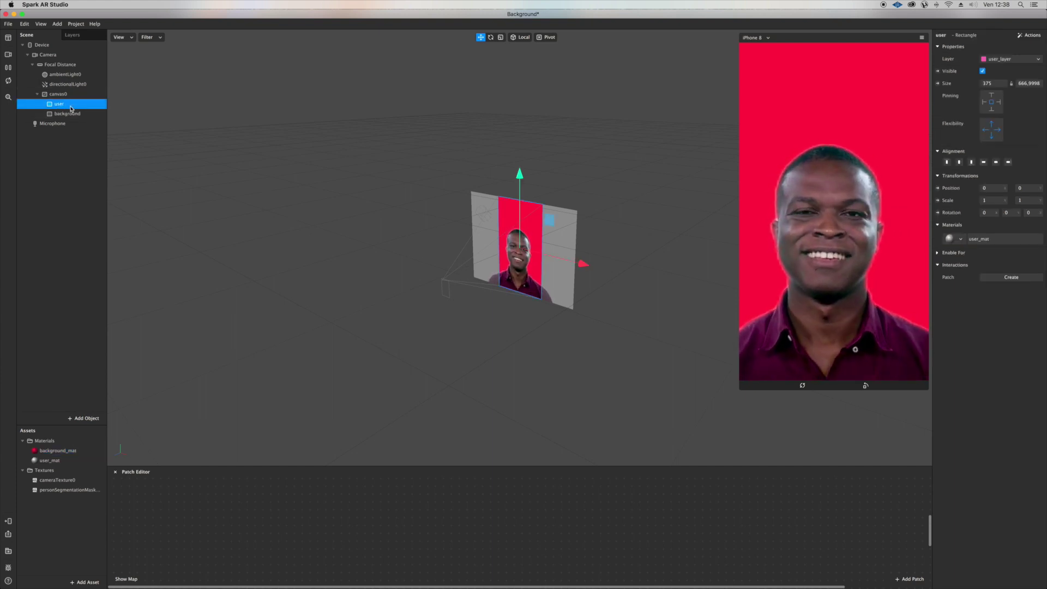
Step: Duplicate the user cutout and move it right along the X axis in front view
{"action": "key", "text": "super+d"}
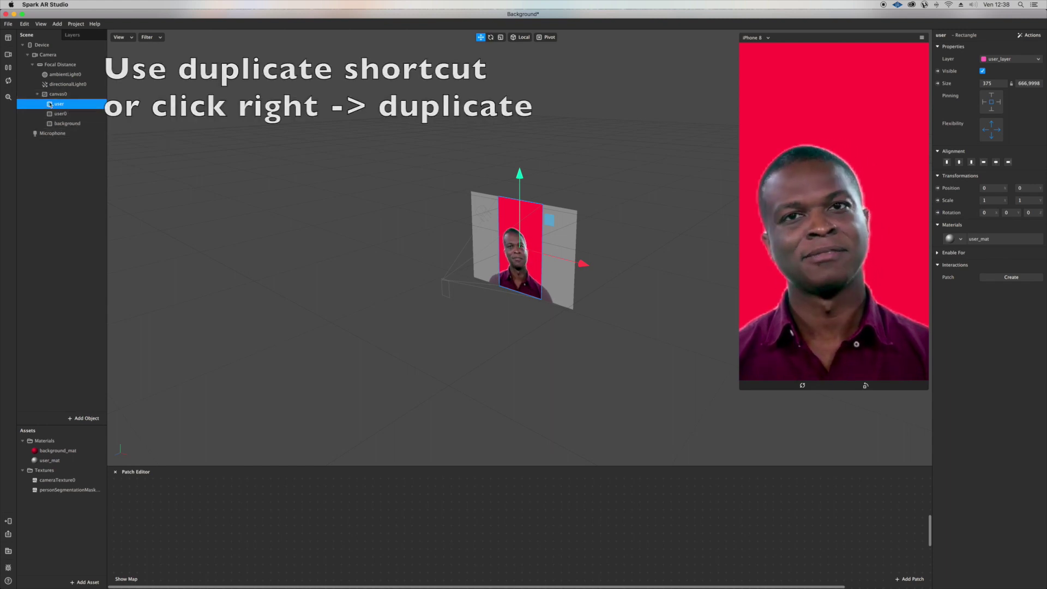
{"action": "left_click_drag", "start_coordinate": [556, 310], "coordinate": [585, 306]}
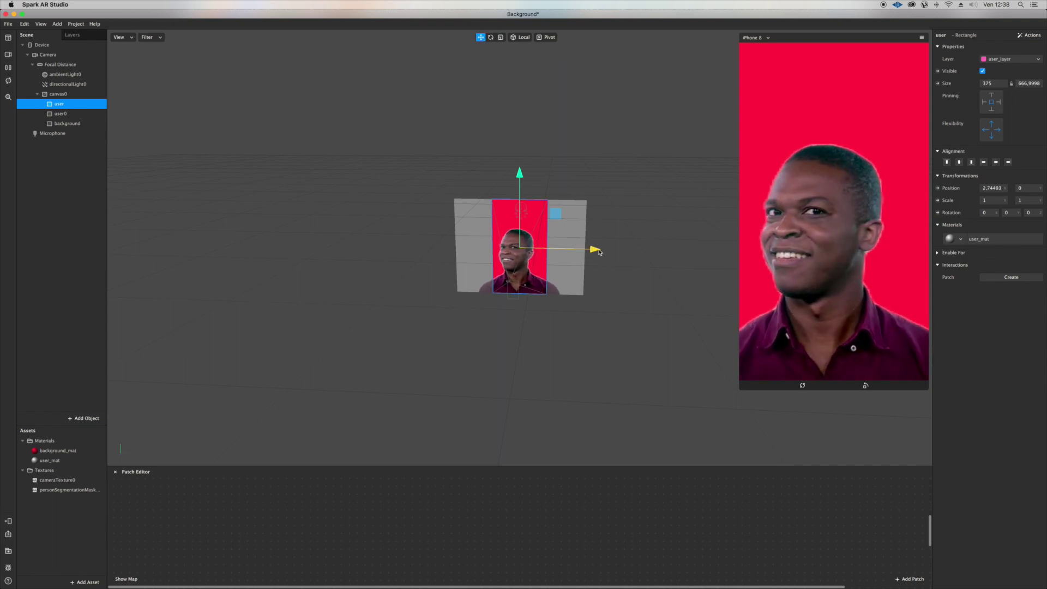
{"action": "left_click_drag", "start_coordinate": [599, 251], "coordinate": [615, 256]}
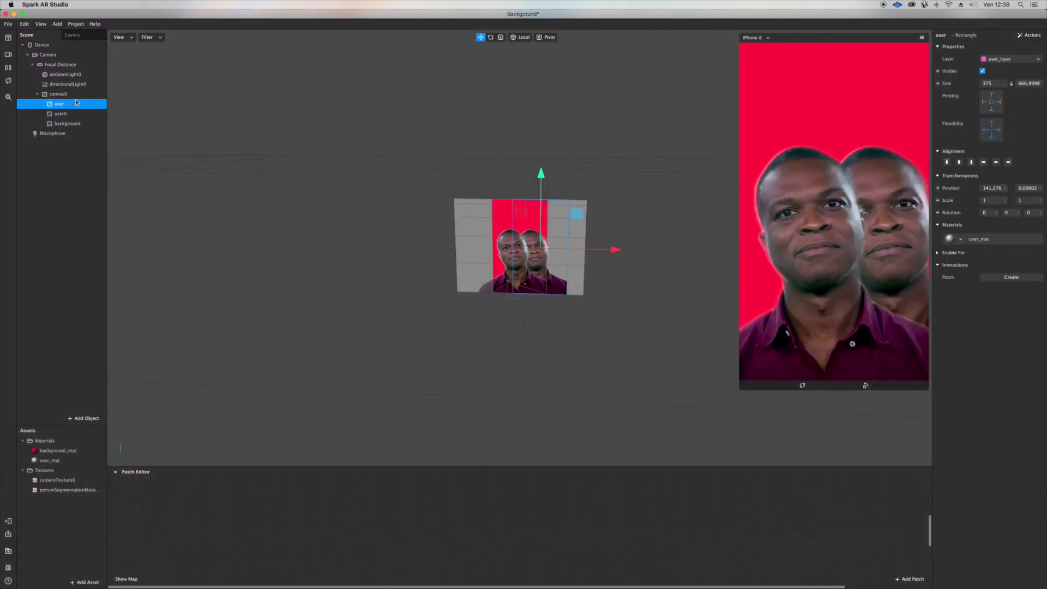
{"action": "right_click", "coordinate": [76, 103]}
Step: Duplicate the user layer as user1, slide the user cutout left, then delete the user layer
{"action": "left_click", "coordinate": [133, 180]}
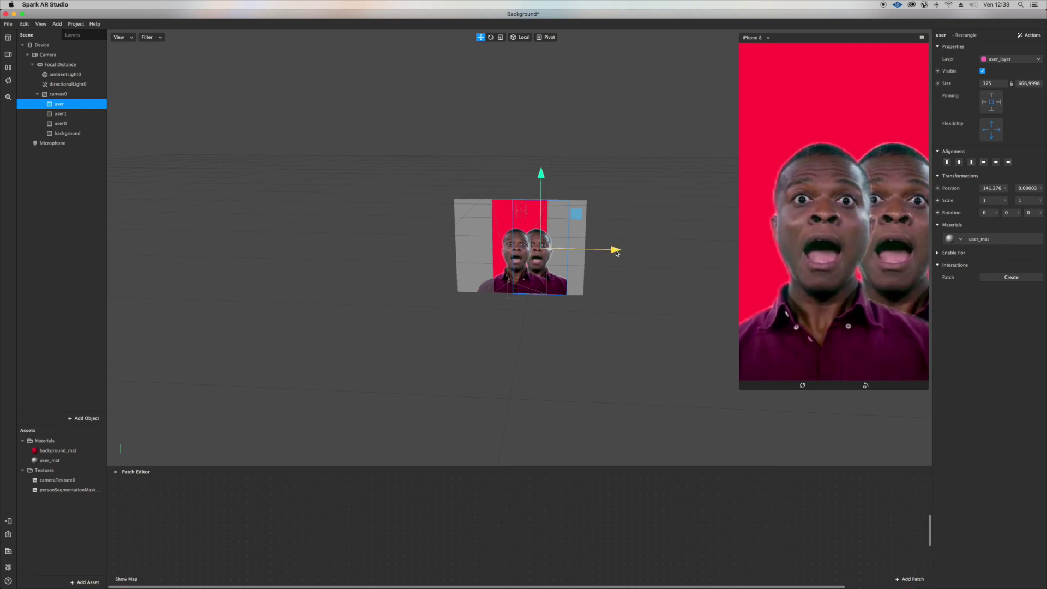
{"action": "left_click_drag", "start_coordinate": [612, 255], "coordinate": [592, 265]}
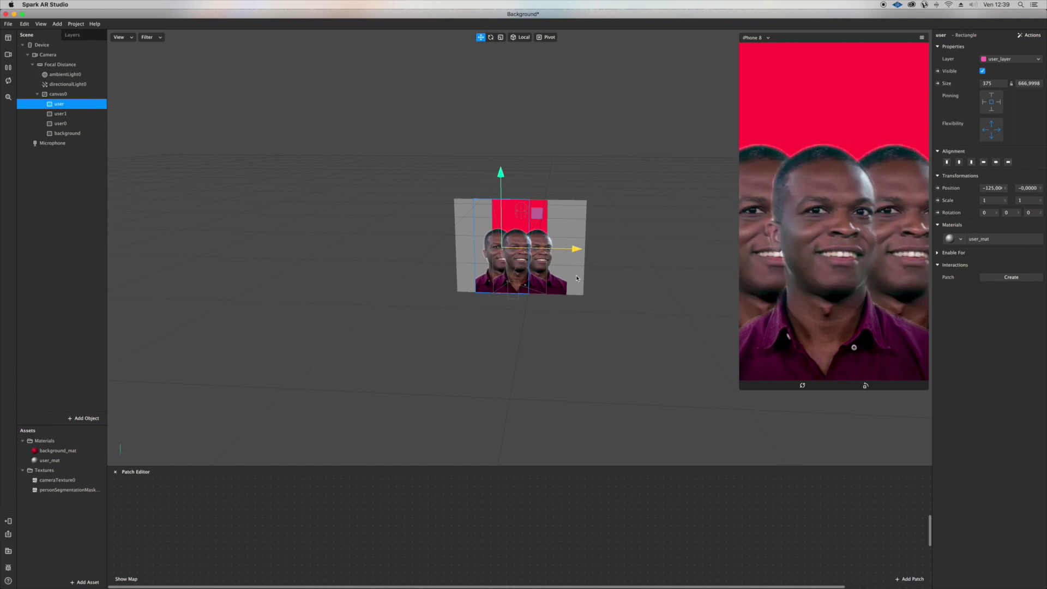
{"action": "left_click_drag", "start_coordinate": [575, 280], "coordinate": [573, 279]}
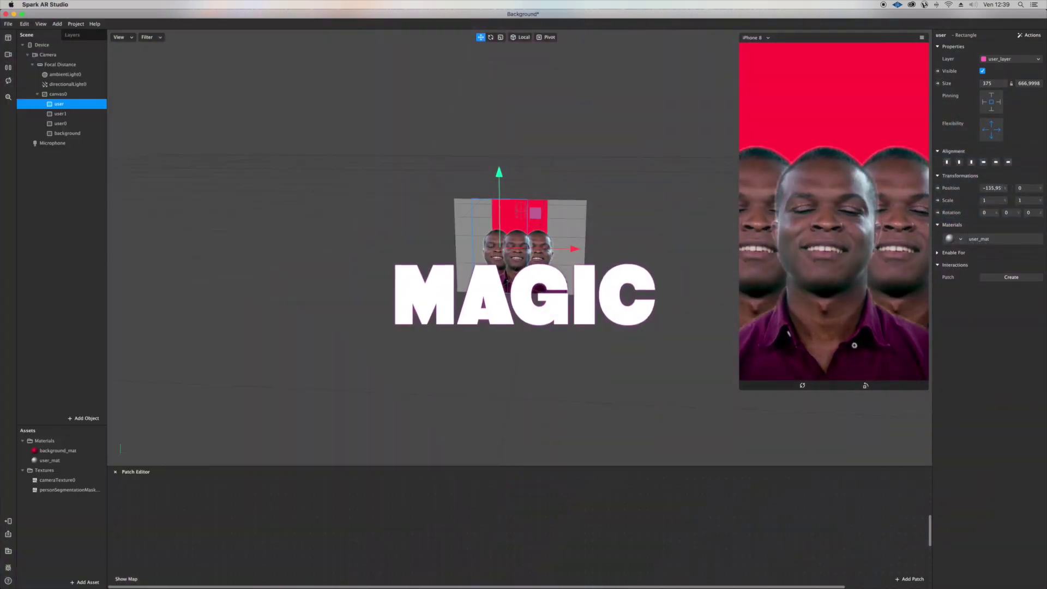
{"action": "right_click", "coordinate": [82, 105]}
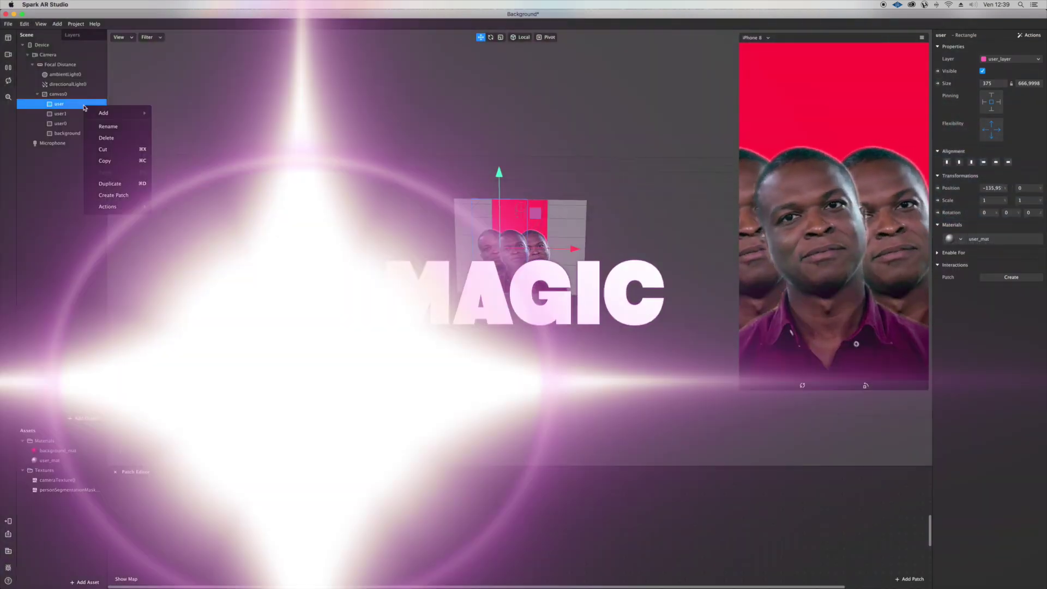
{"action": "left_click", "coordinate": [109, 137]}
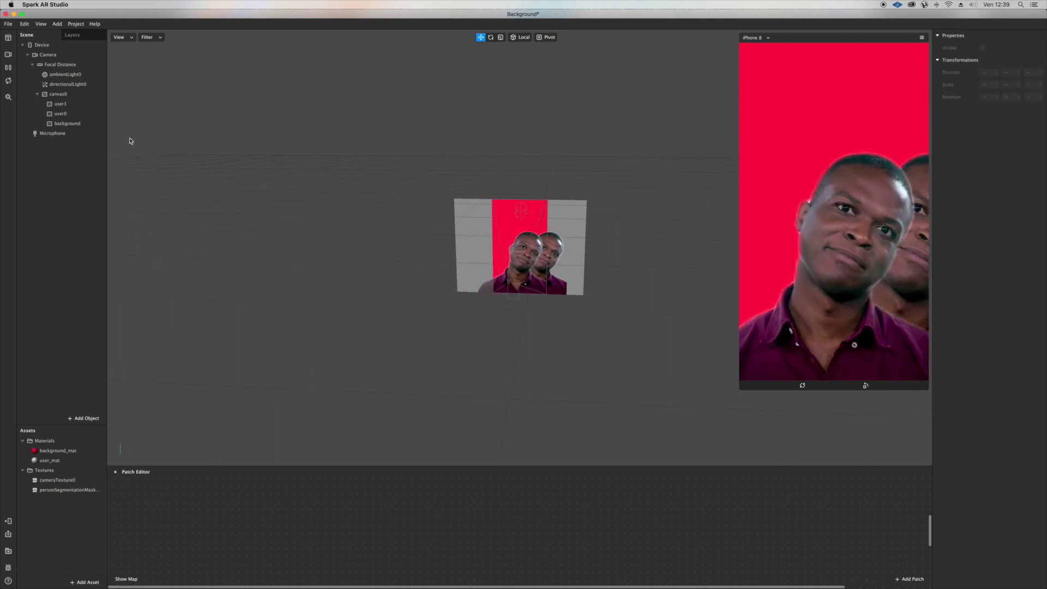
Step: Undo the deletion, duplicate user as user2, and raise the user cutout above the row, centred
{"action": "key", "text": "super+z"}
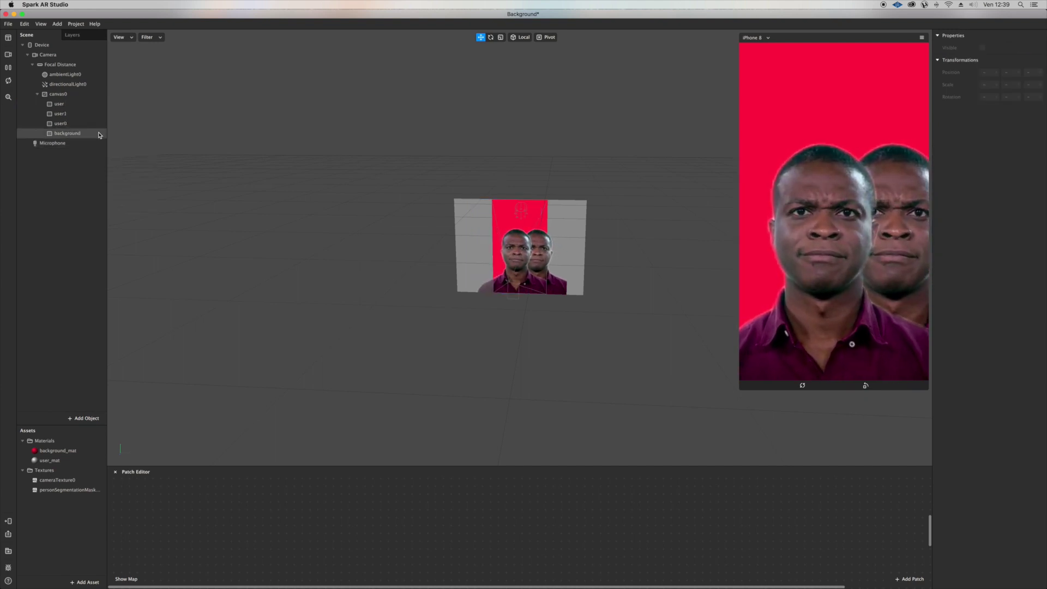
{"action": "left_click", "coordinate": [60, 104]}
{"action": "right_click", "coordinate": [67, 107]}
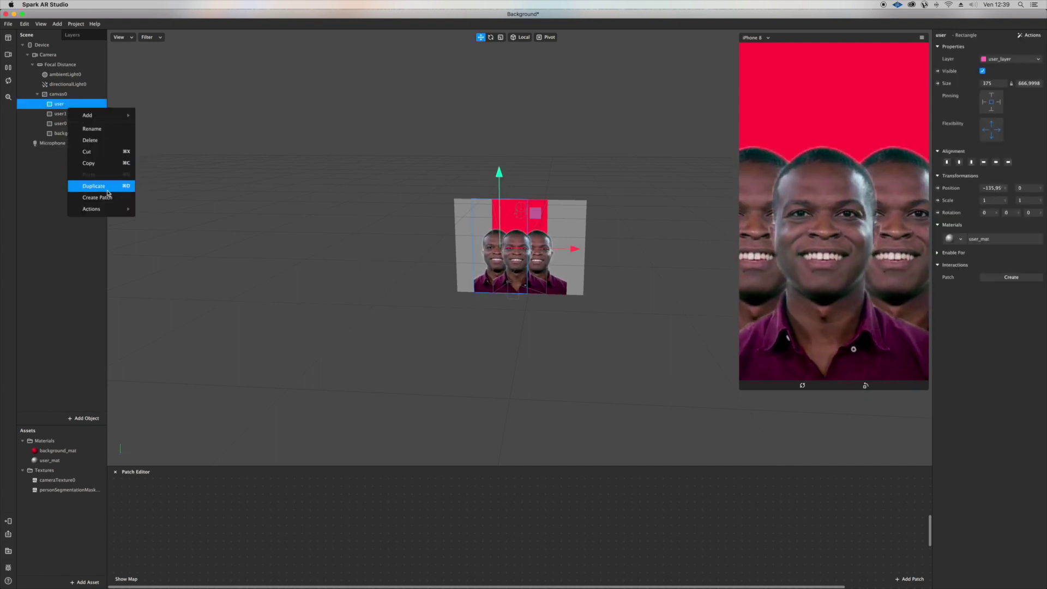
{"action": "left_click", "coordinate": [107, 187]}
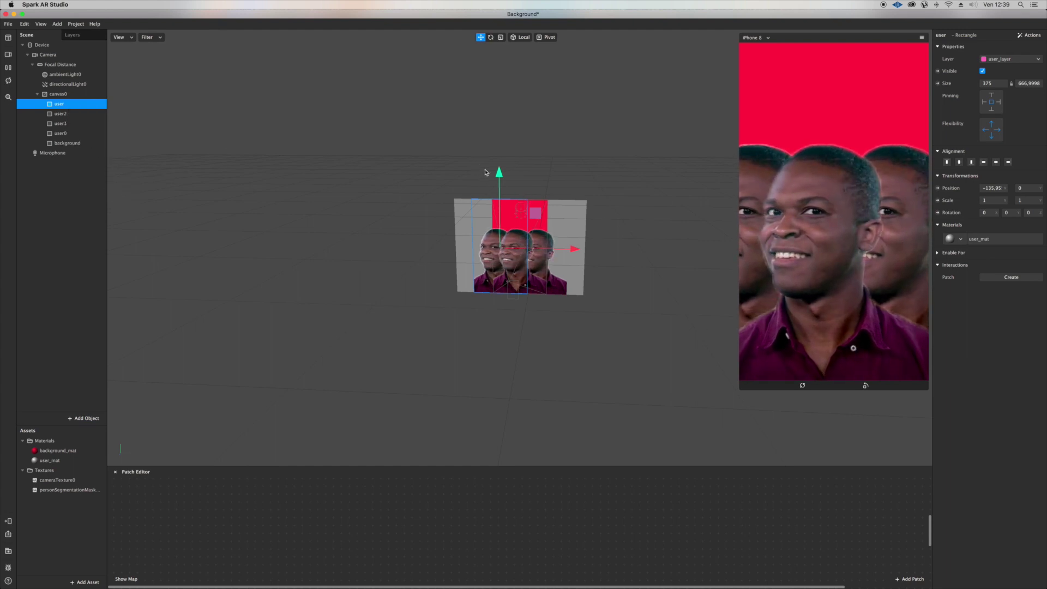
{"action": "left_click_drag", "start_coordinate": [498, 172], "coordinate": [499, 150]}
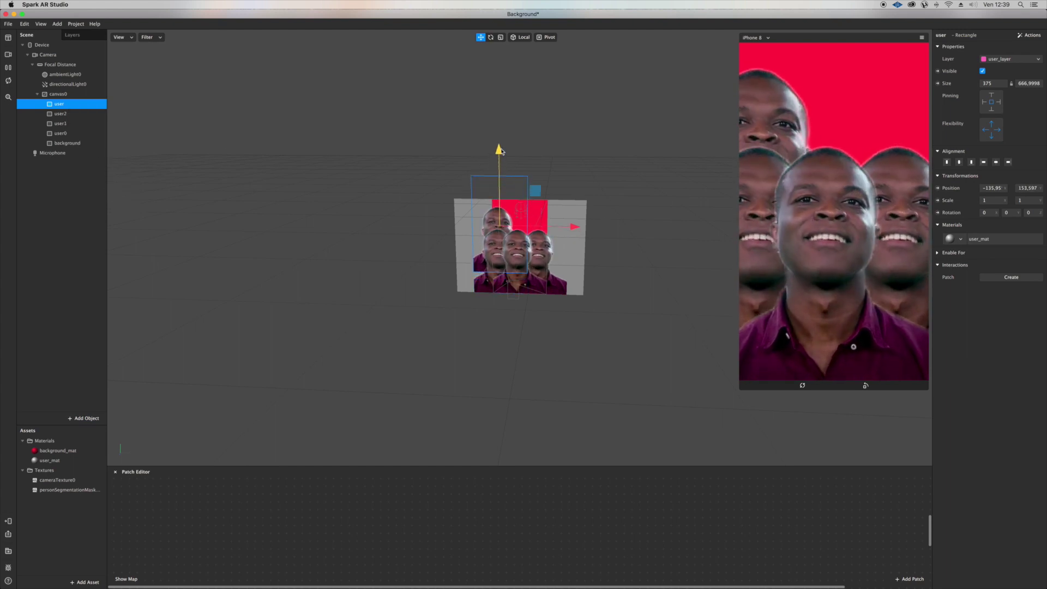
{"action": "left_click_drag", "start_coordinate": [573, 228], "coordinate": [595, 255]}
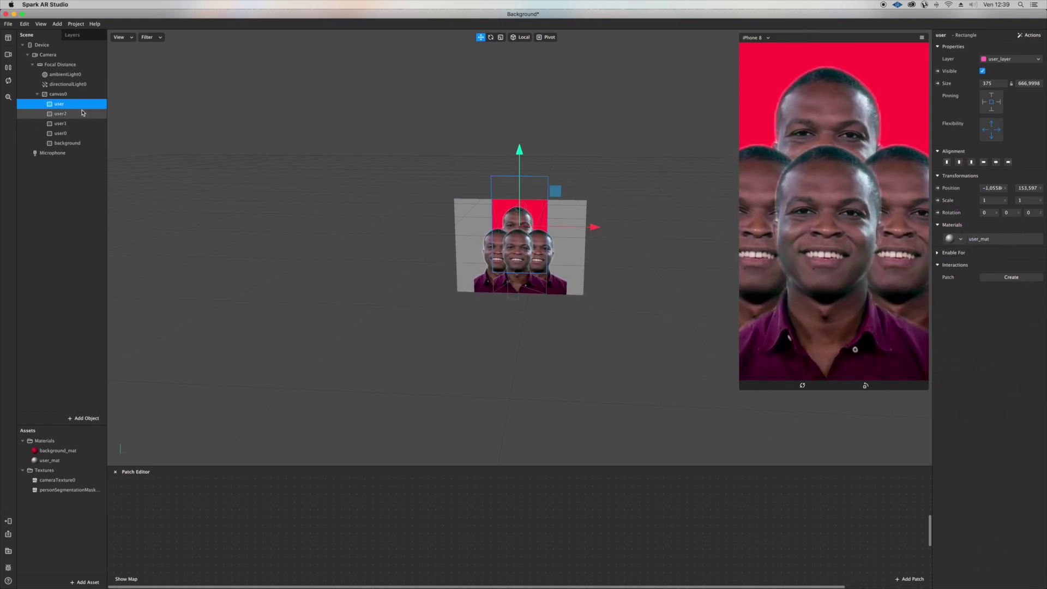
Step: Delete the user, user2 and user1 cutouts, then duplicate user0 into a new user1
{"action": "key", "text": "Delete"}
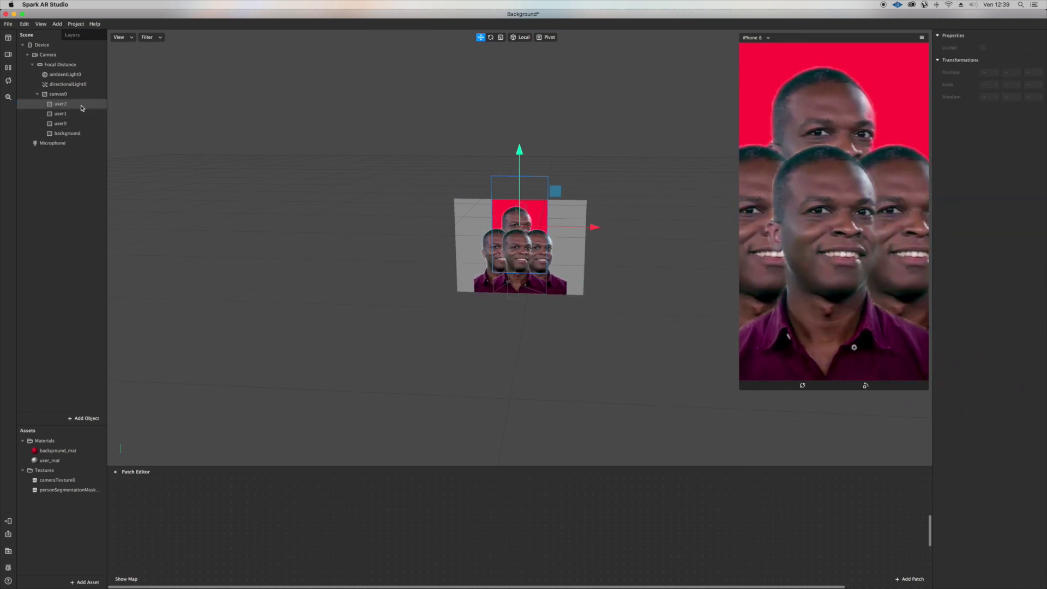
{"action": "left_click", "coordinate": [78, 106]}
{"action": "key", "text": "Delete"}
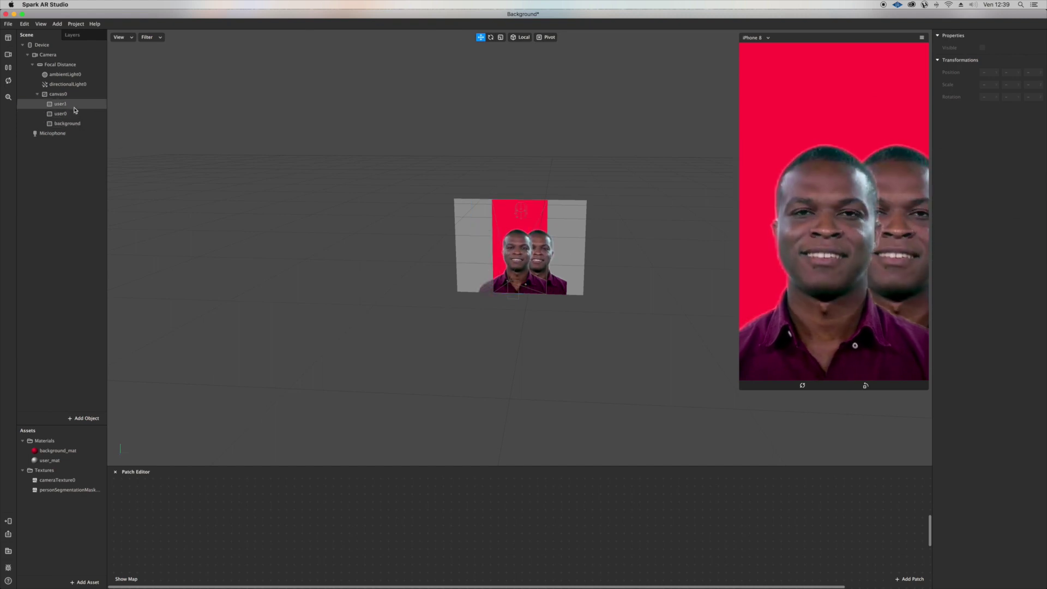
{"action": "left_click", "coordinate": [74, 106]}
{"action": "key", "text": "Delete"}
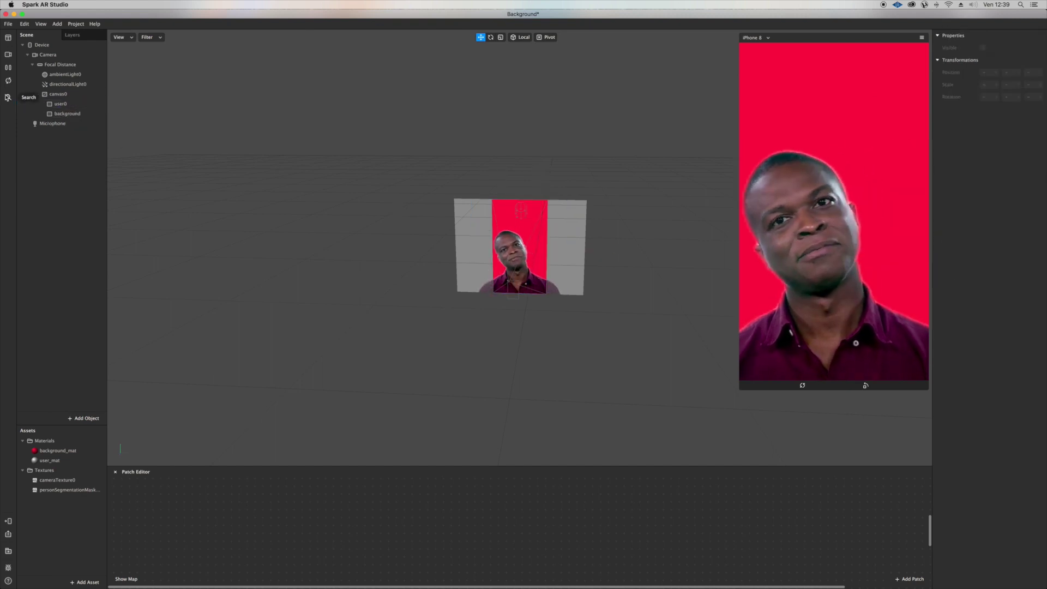
{"action": "left_click", "coordinate": [81, 105]}
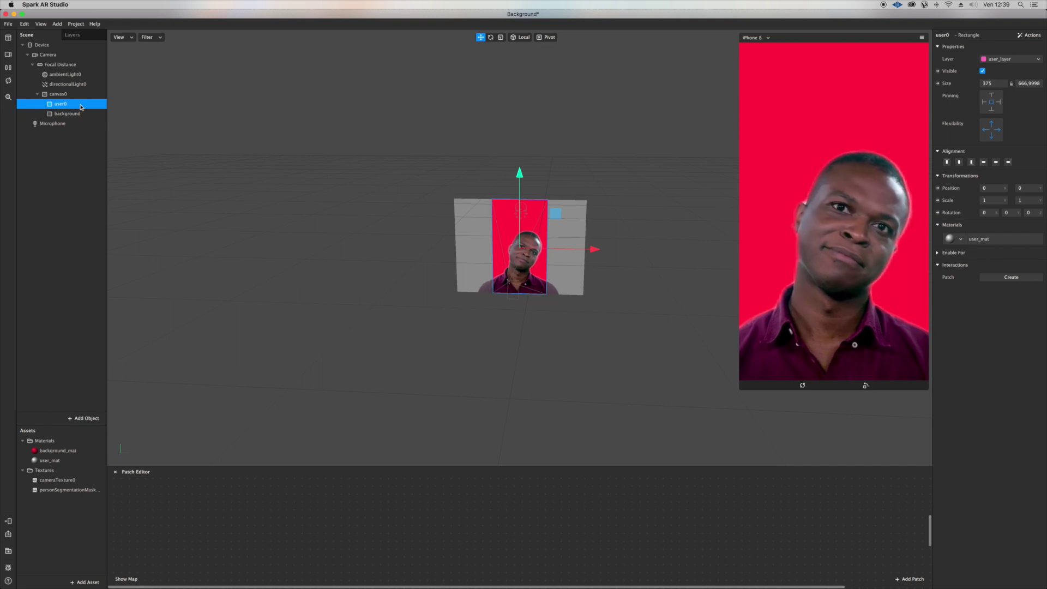
{"action": "key", "text": "super+d"}
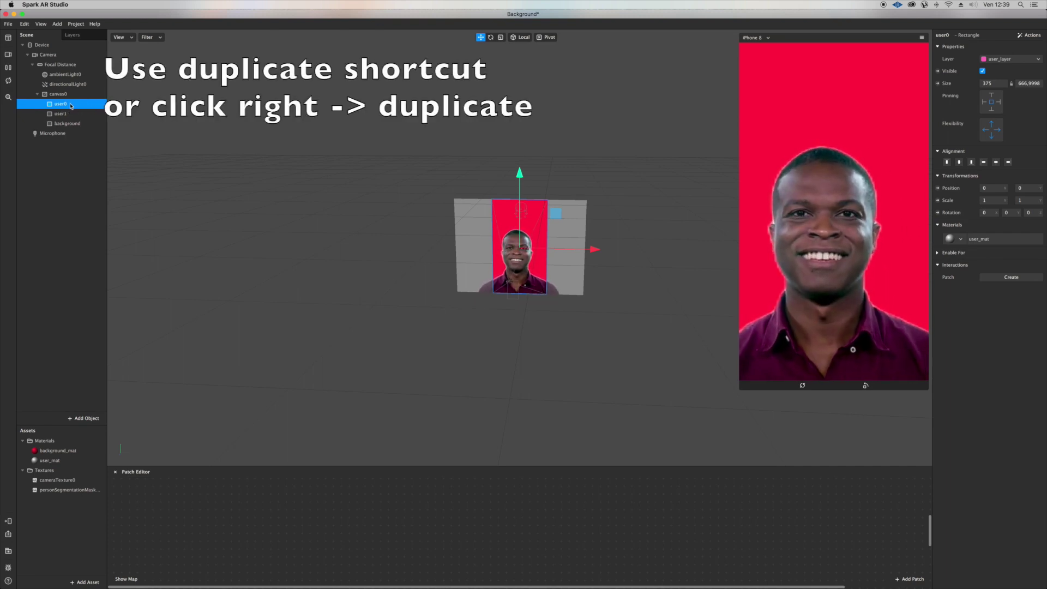
Step: Rename user0 to 'central user' and select the user1 copy
{"action": "double_click", "coordinate": [69, 106]}
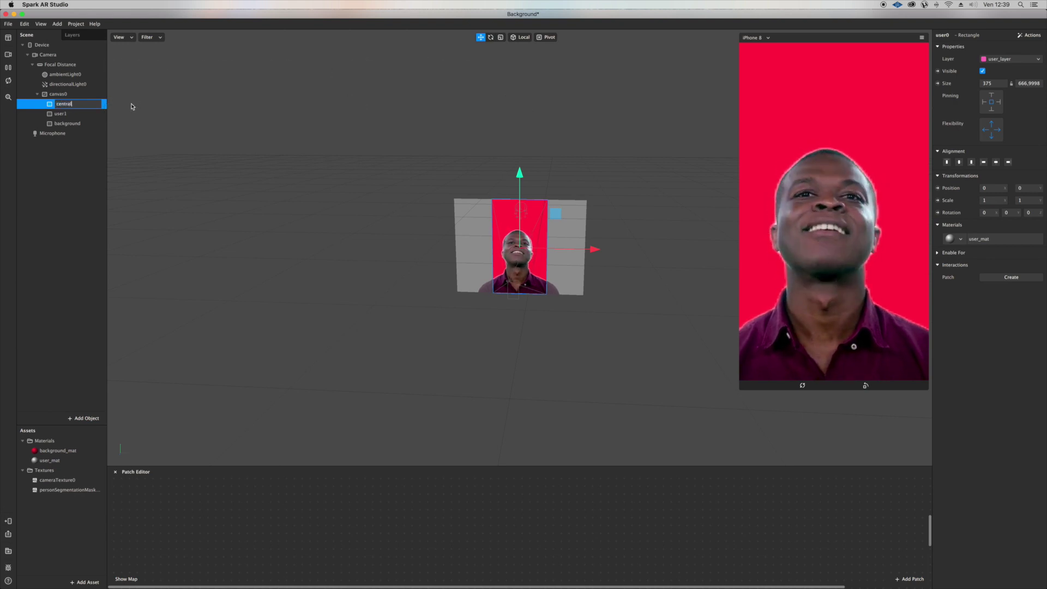
{"action": "type", "text": "central user"}
{"action": "key", "text": "Return"}
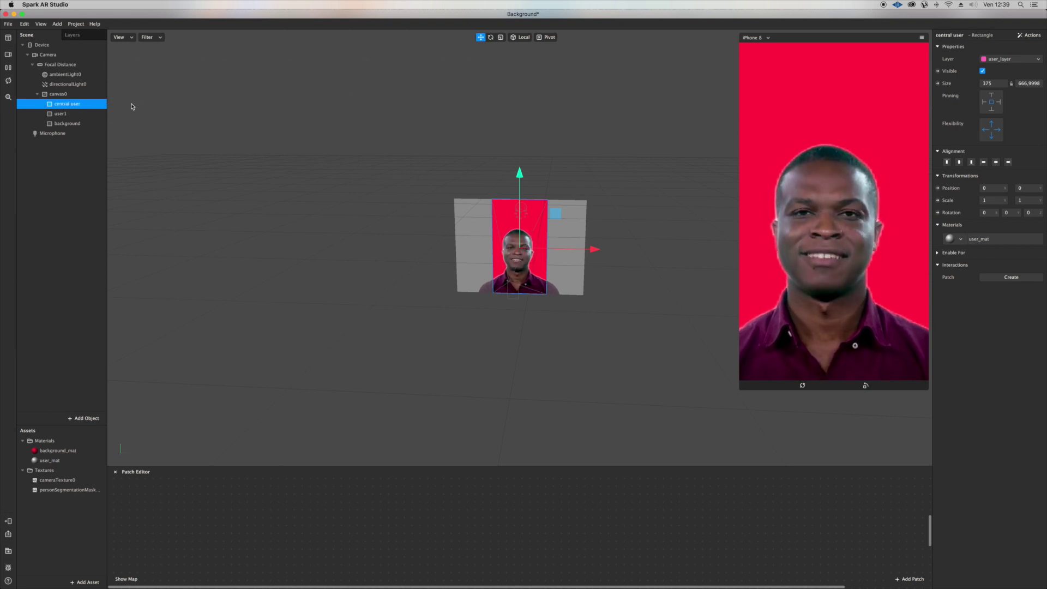
{"action": "left_click", "coordinate": [65, 115]}
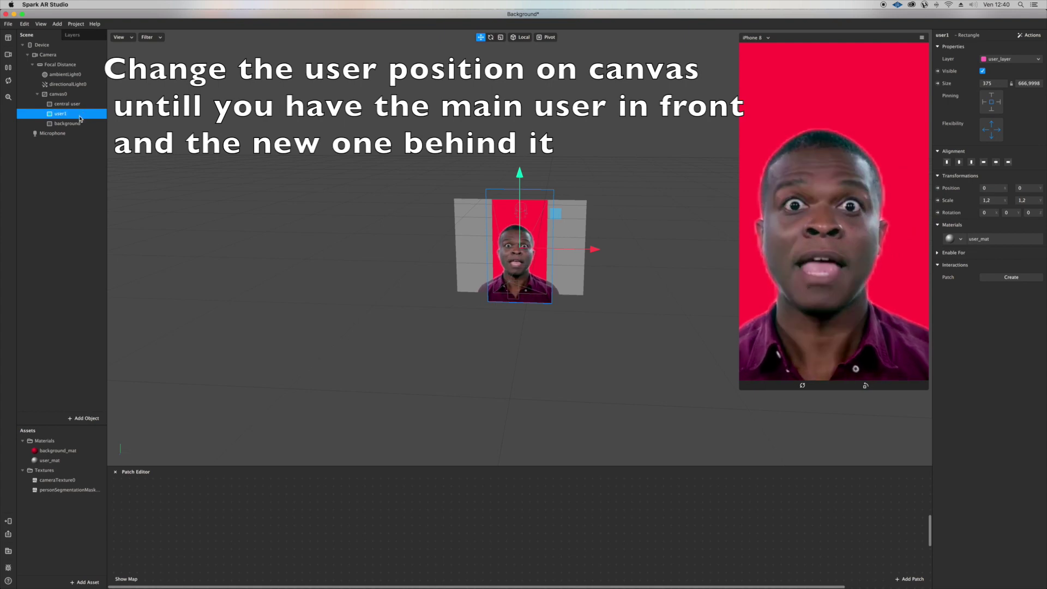
Step: Reorder the Scene hierarchy so central user sits below user1, then restart the preview
{"action": "left_click_drag", "start_coordinate": [80, 117], "coordinate": [81, 102]}
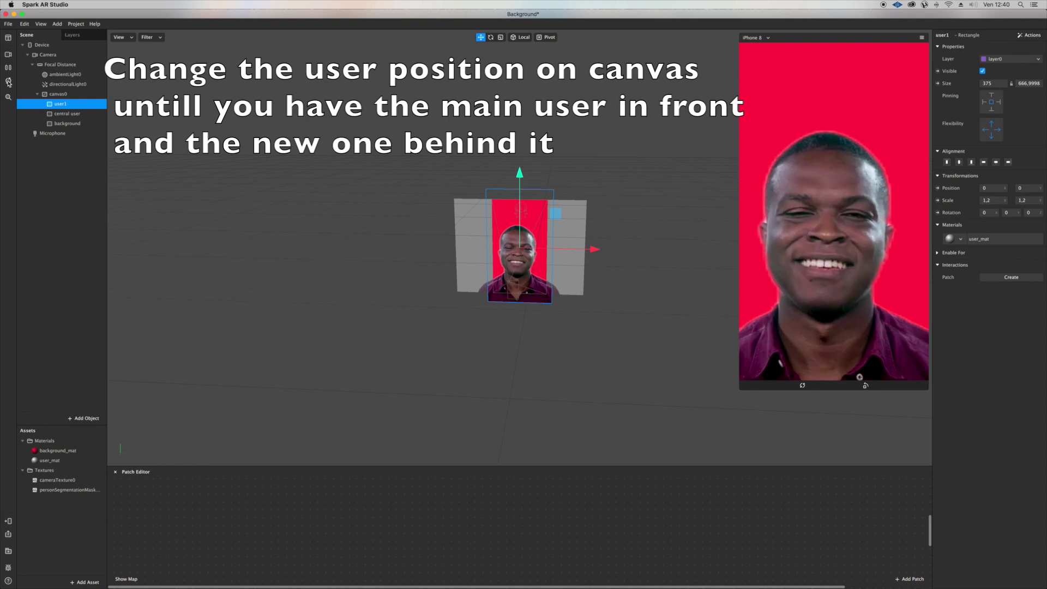
{"action": "left_click_drag", "start_coordinate": [50, 114], "coordinate": [54, 96]}
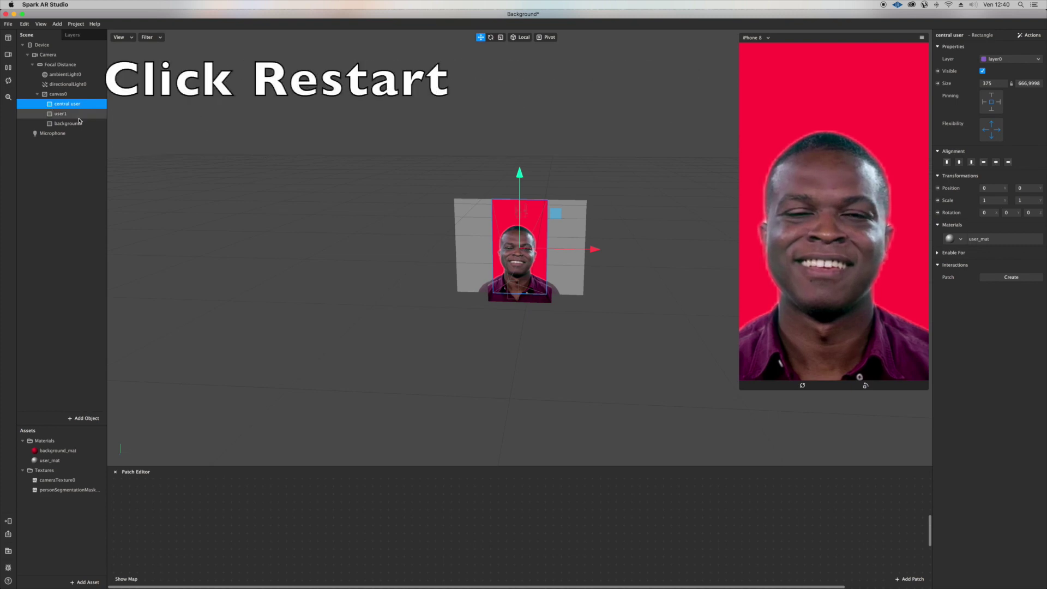
{"action": "left_click_drag", "start_coordinate": [81, 111], "coordinate": [80, 124]}
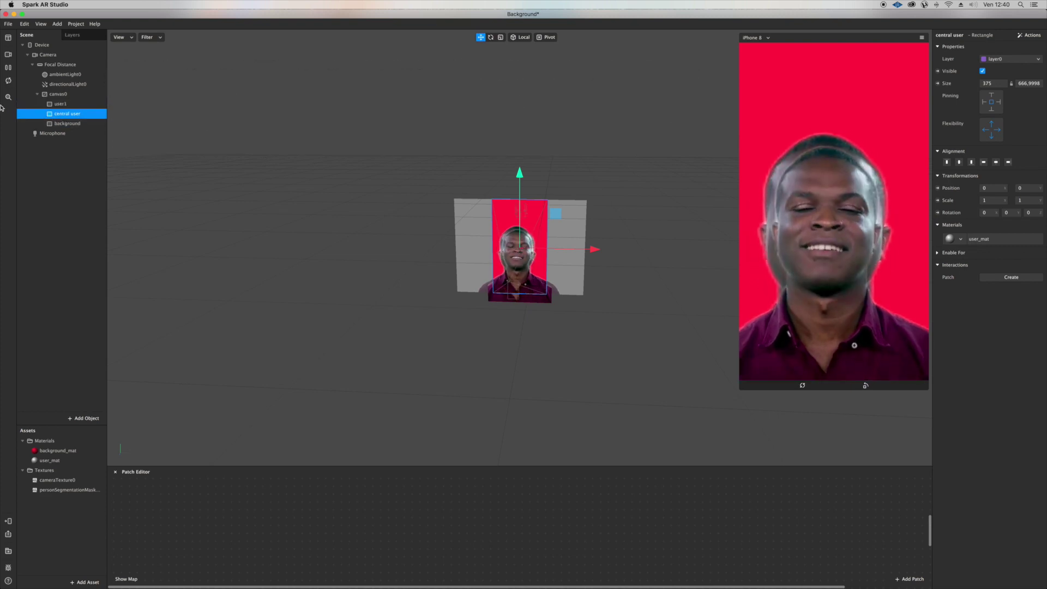
{"action": "left_click", "coordinate": [7, 82]}
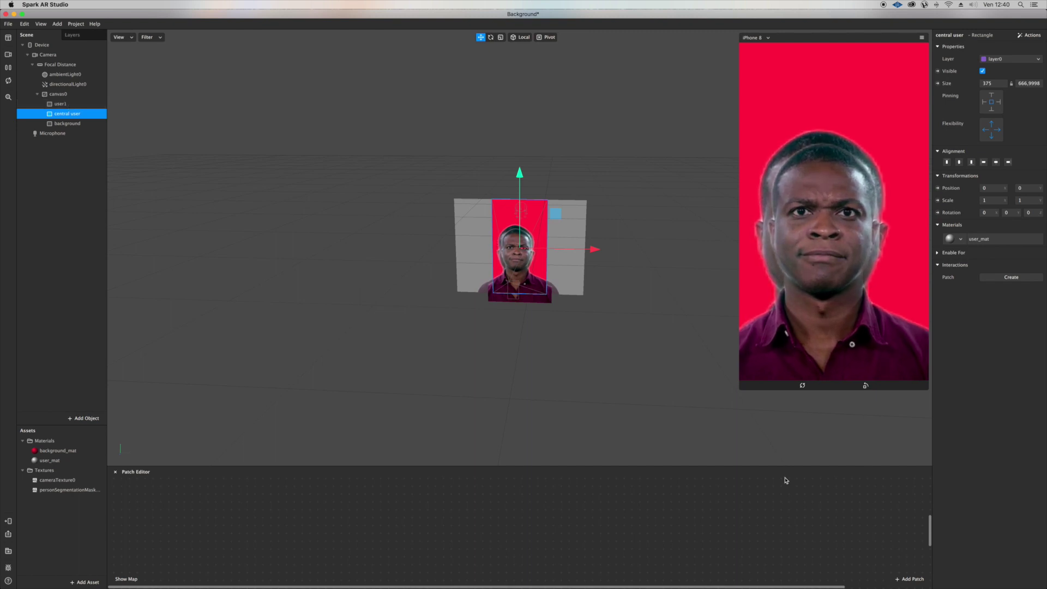
Step: Enlarge the phone preview and duplicate user1 into a new user2
{"action": "left_click_drag", "start_coordinate": [743, 391], "coordinate": [621, 490]}
{"action": "left_click", "coordinate": [81, 105]}
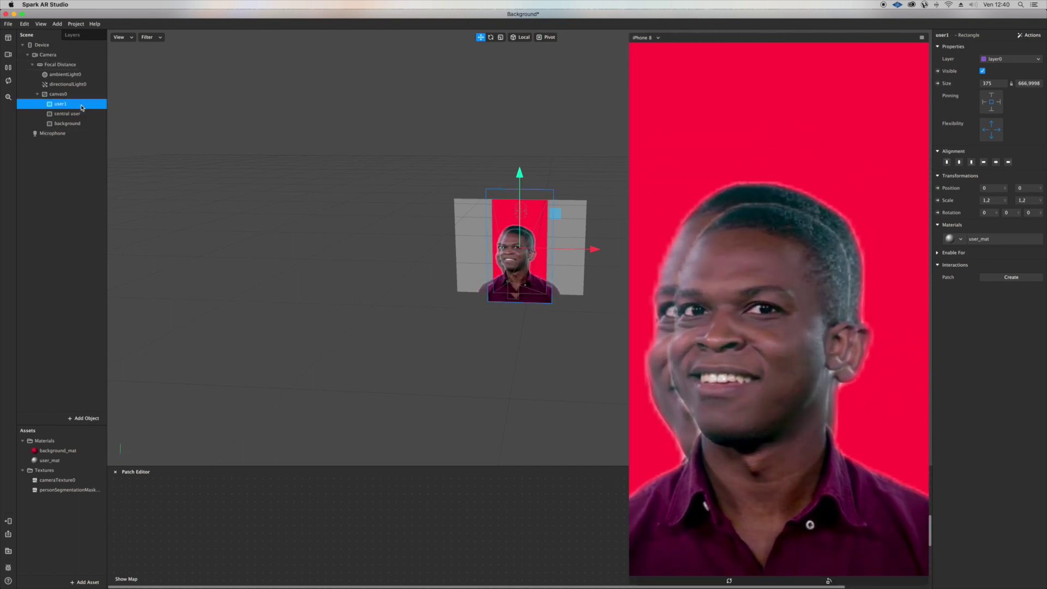
{"action": "right_click", "coordinate": [82, 106]}
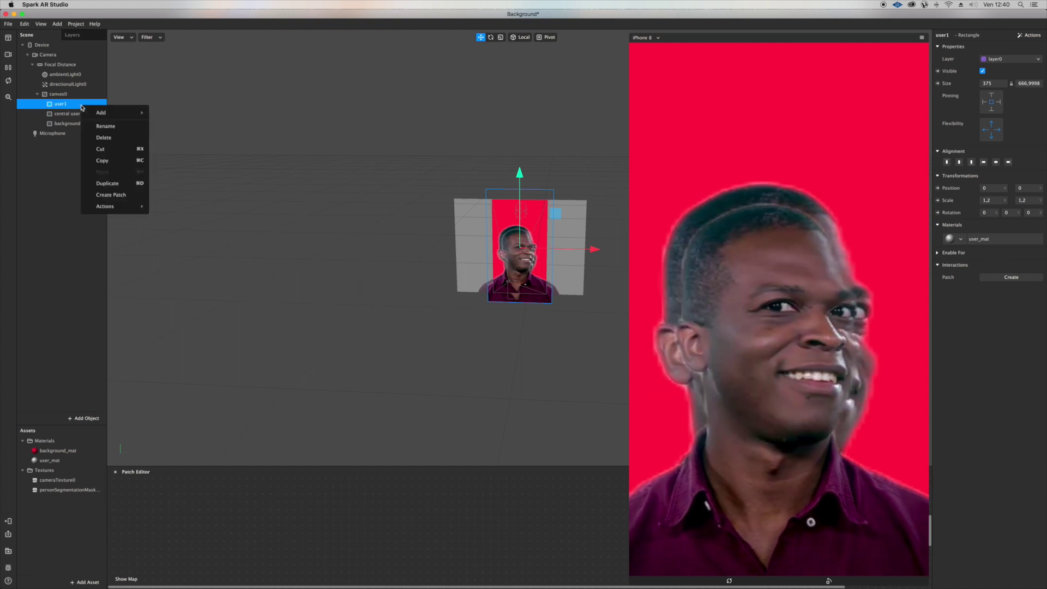
{"action": "left_click", "coordinate": [99, 181]}
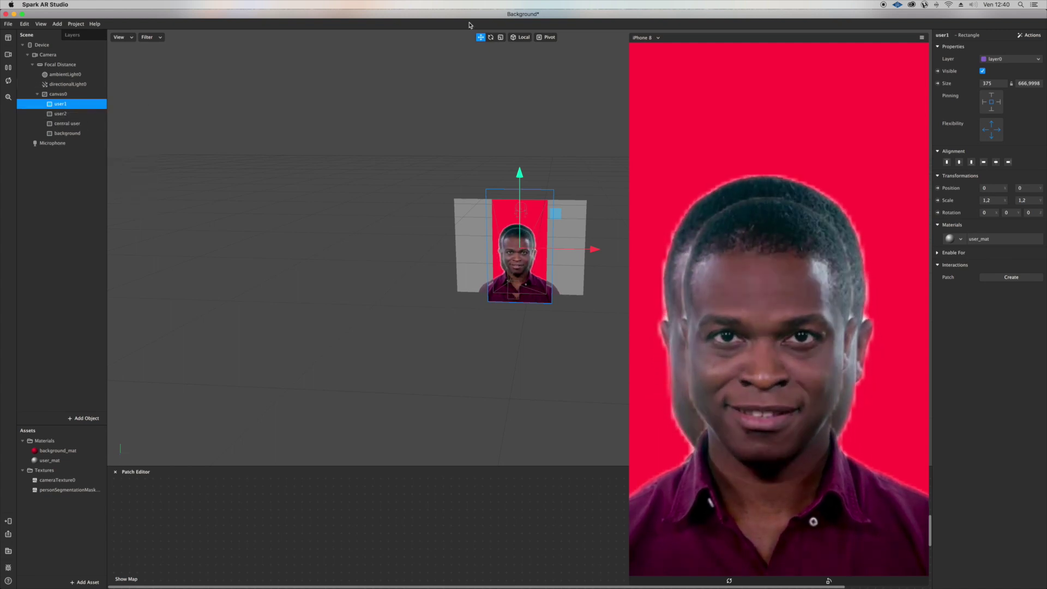
Step: Set user1's Scale X and Y to 1,4
{"action": "left_click", "coordinate": [995, 202]}
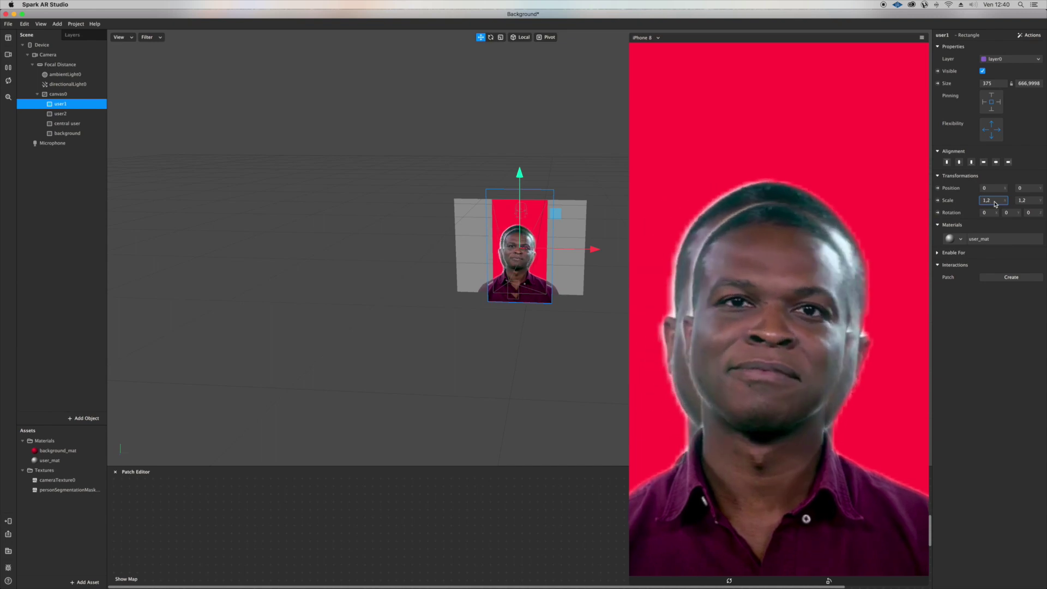
{"action": "key", "text": "BackSpace"}
{"action": "type", "text": "4"}
{"action": "key", "text": "Tab"}
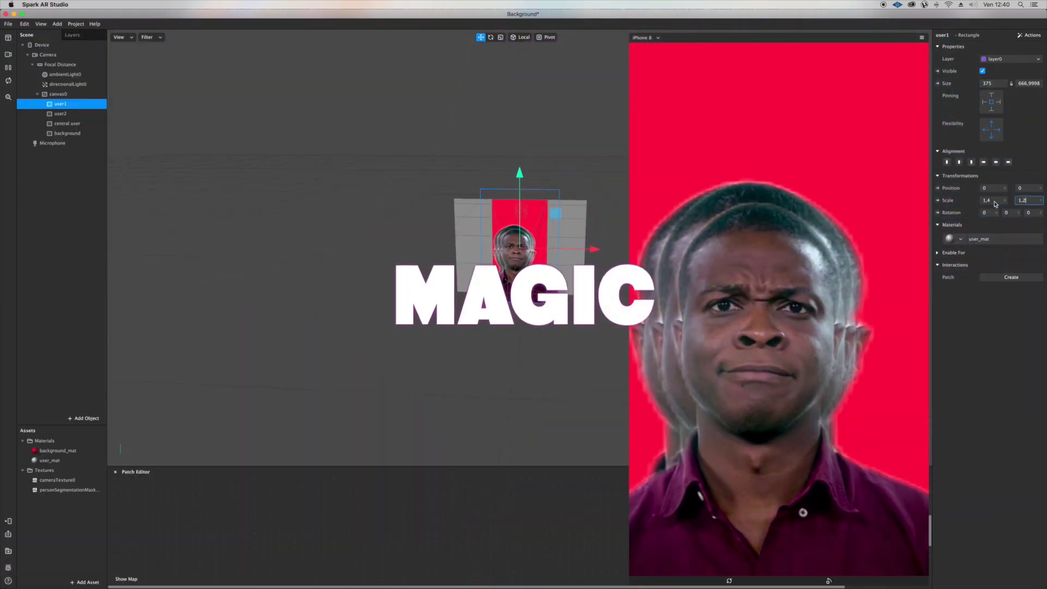
{"action": "key", "text": "BackSpace"}
{"action": "type", "text": "4"}
{"action": "key", "text": "Return"}
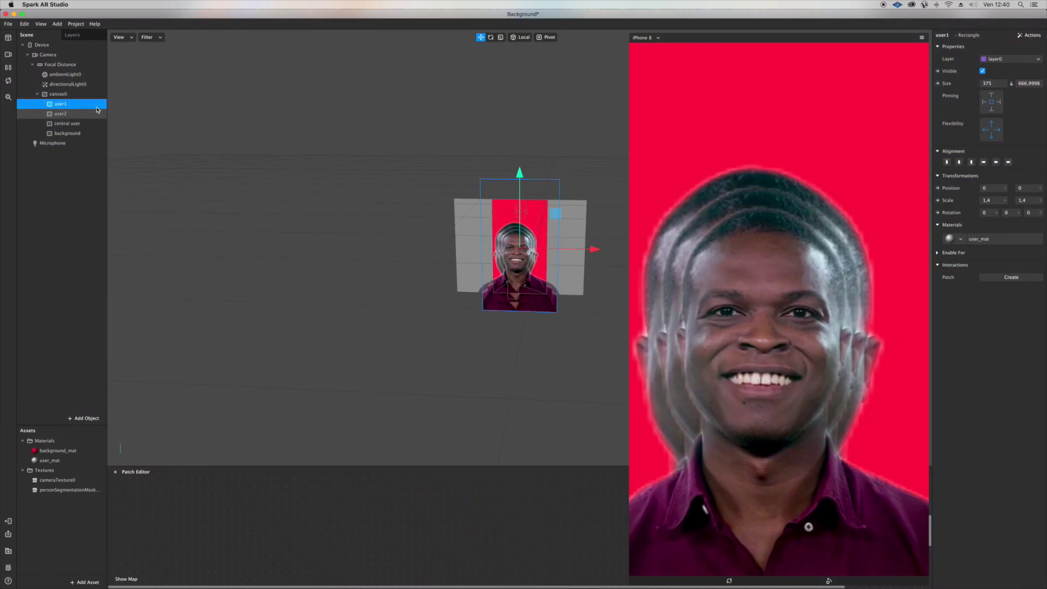
Step: Duplicate user1 into a new user3 and set user1's Scale X and Y to 1,6
{"action": "right_click", "coordinate": [92, 103]}
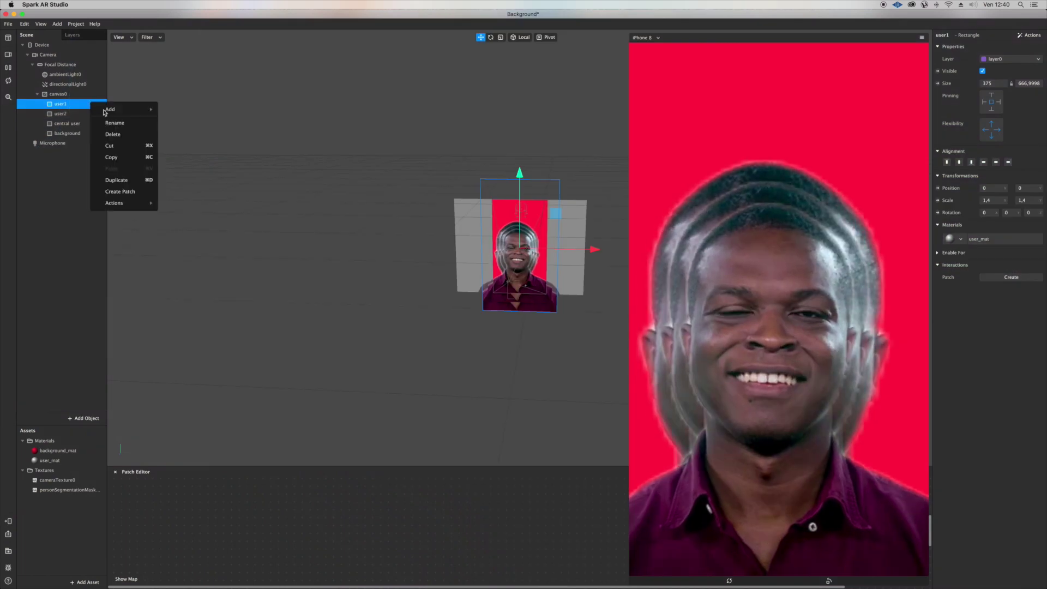
{"action": "left_click", "coordinate": [125, 180]}
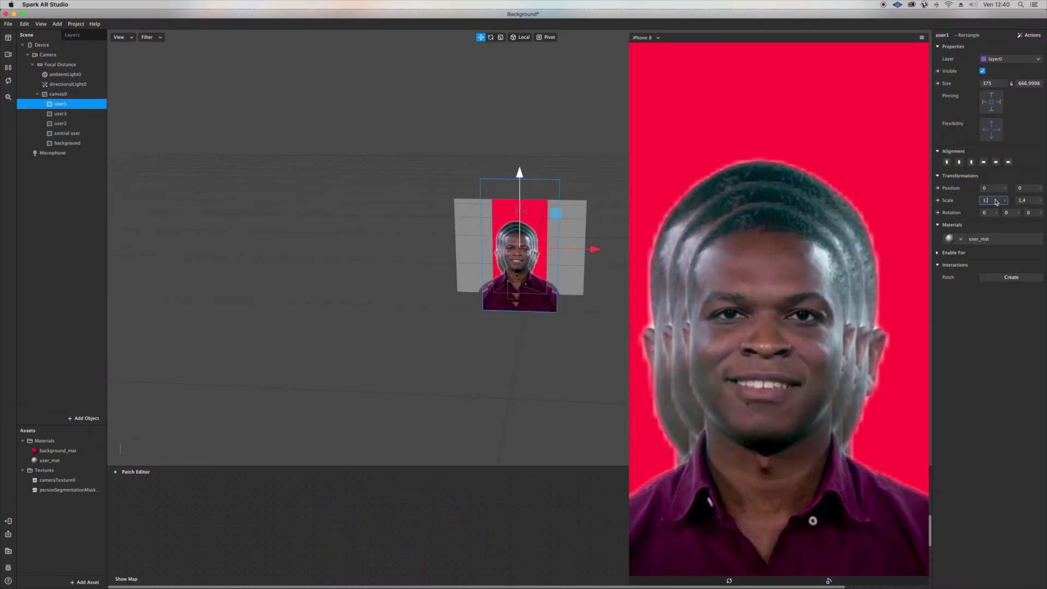
{"action": "type", "text": "6"}
{"action": "key", "text": "Tab"}
{"action": "type", "text": "1,6"}
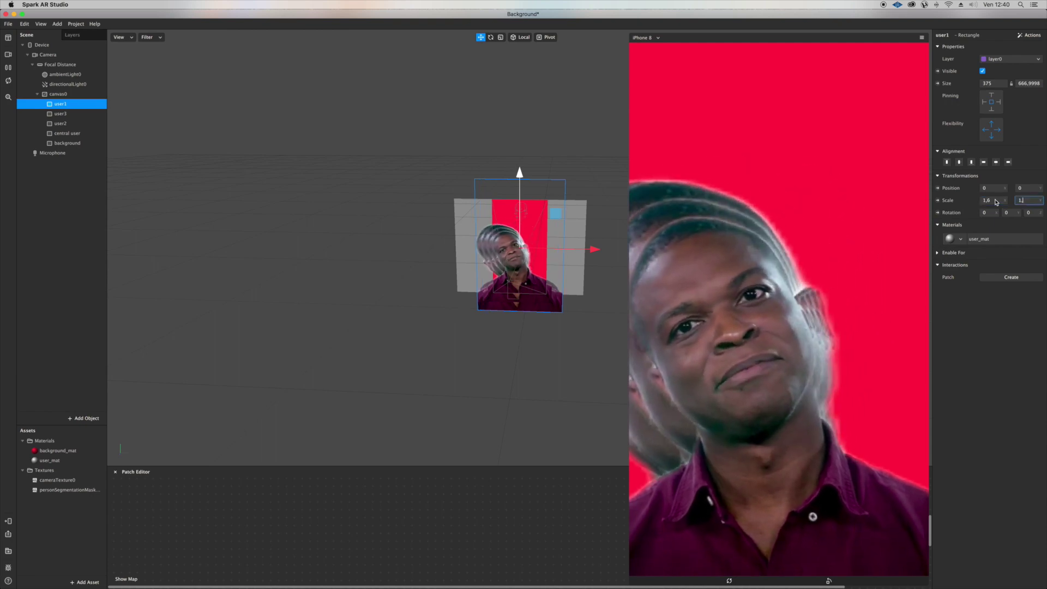
{"action": "key", "text": "Return"}
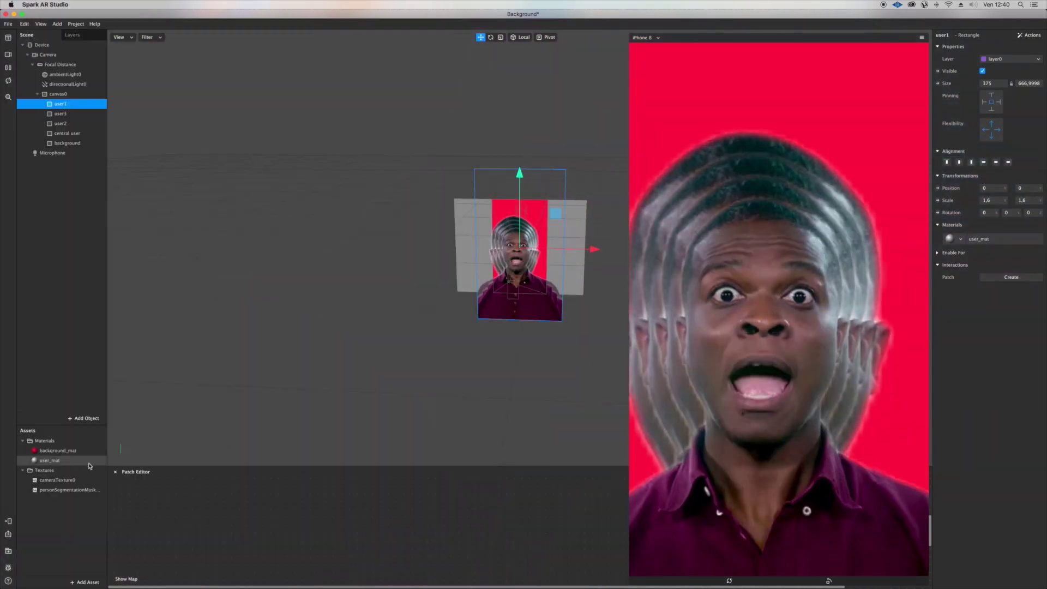
{"action": "left_click", "coordinate": [55, 461]}
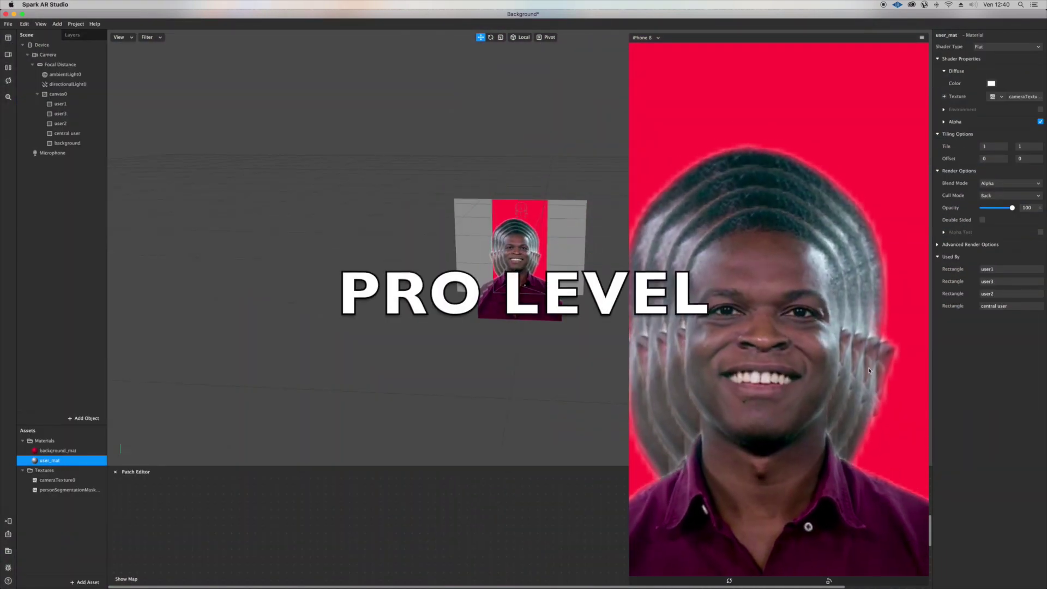
Step: Try the Add and Subtract blend modes on user_mat, then return it to Alpha
{"action": "left_click", "coordinate": [1009, 183]}
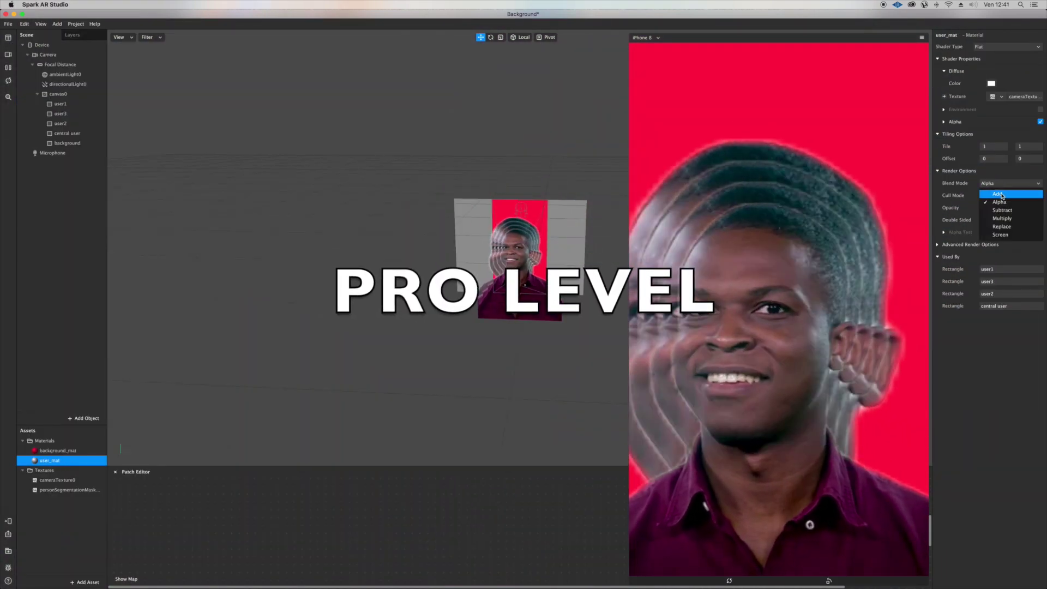
{"action": "left_click", "coordinate": [1001, 193]}
{"action": "left_click", "coordinate": [1003, 184]}
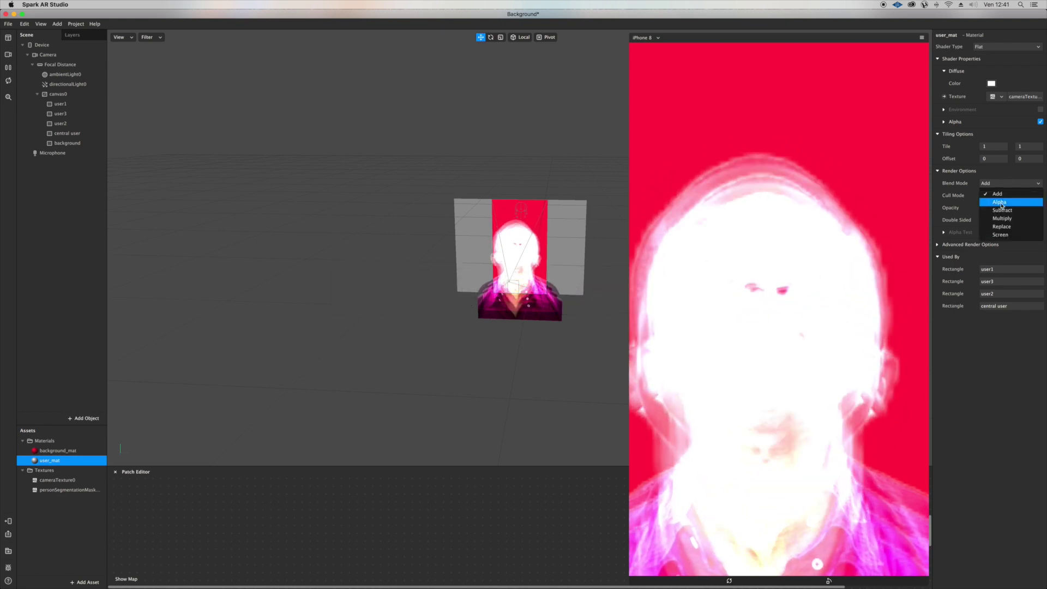
{"action": "left_click", "coordinate": [999, 201]}
{"action": "left_click", "coordinate": [1001, 184]}
{"action": "left_click", "coordinate": [1003, 210]}
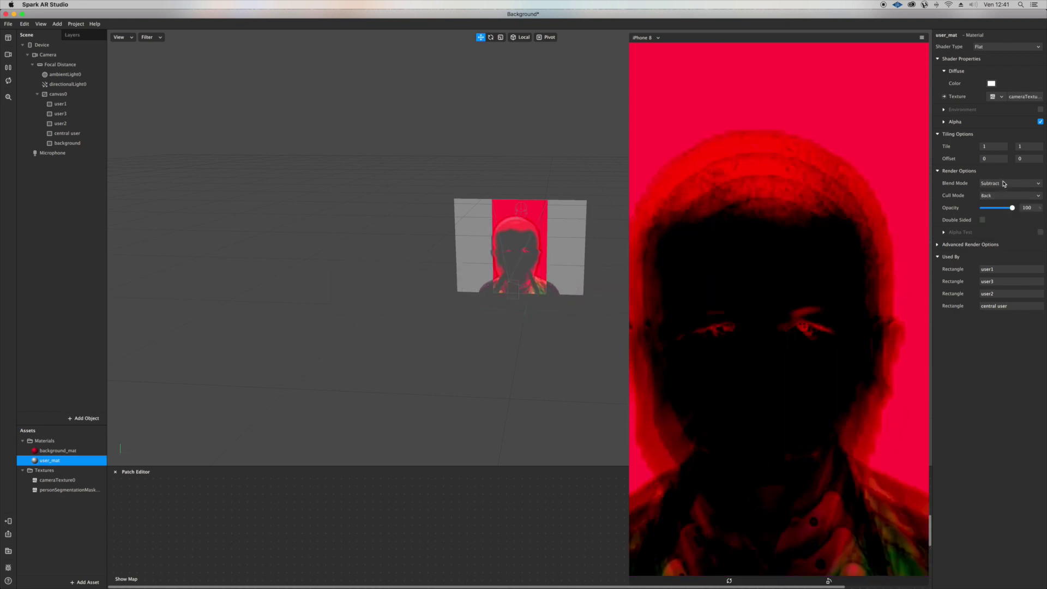
{"action": "left_click", "coordinate": [1005, 184]}
{"action": "left_click", "coordinate": [999, 202]}
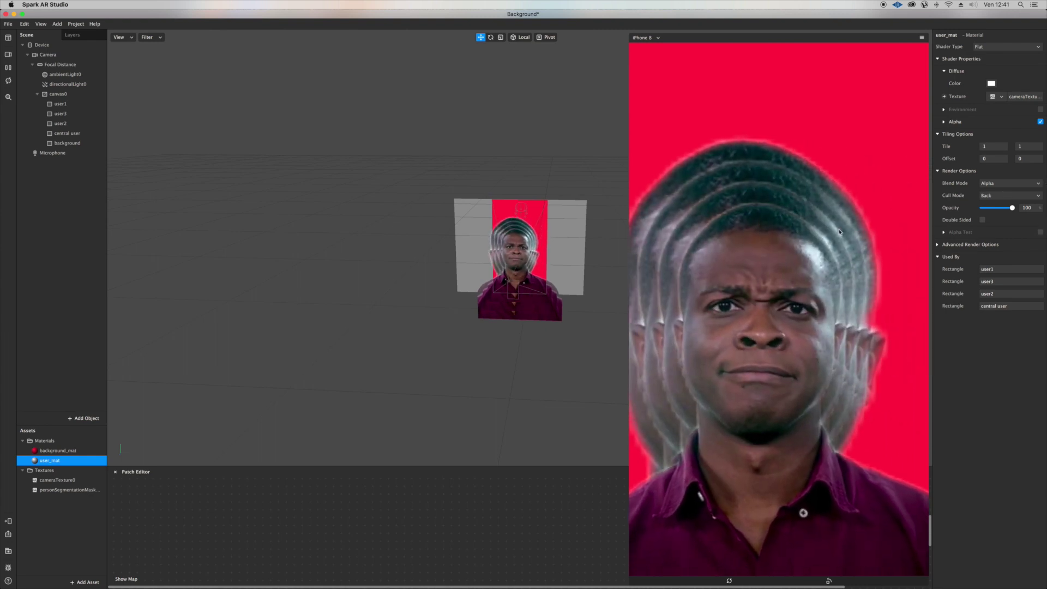
Step: Set user_mat's Diffuse Color to a saturated pink-magenta from the colour wheel
{"action": "left_click", "coordinate": [992, 84]}
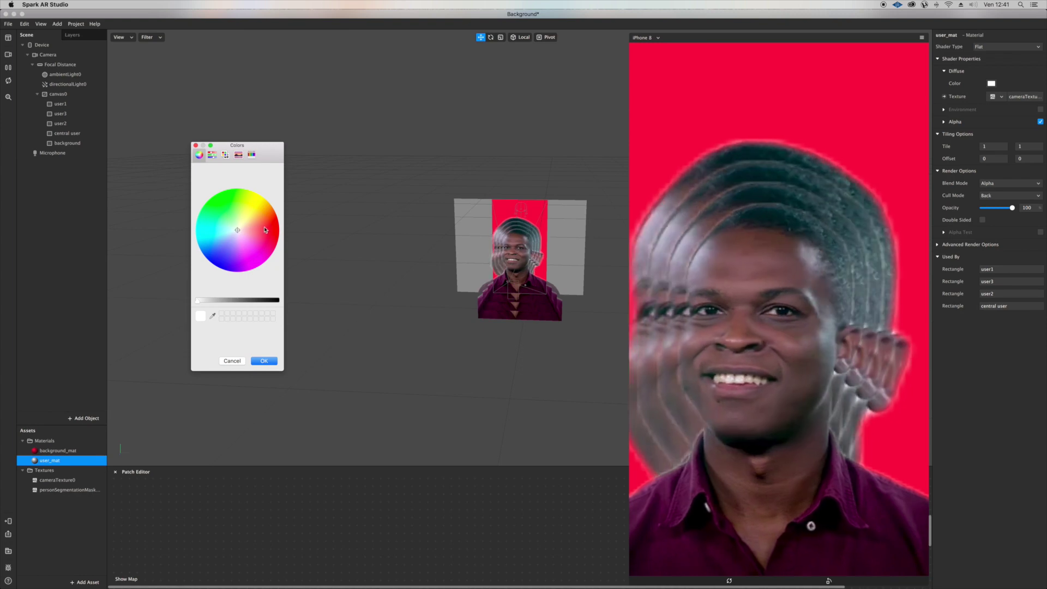
{"action": "left_click", "coordinate": [264, 230]}
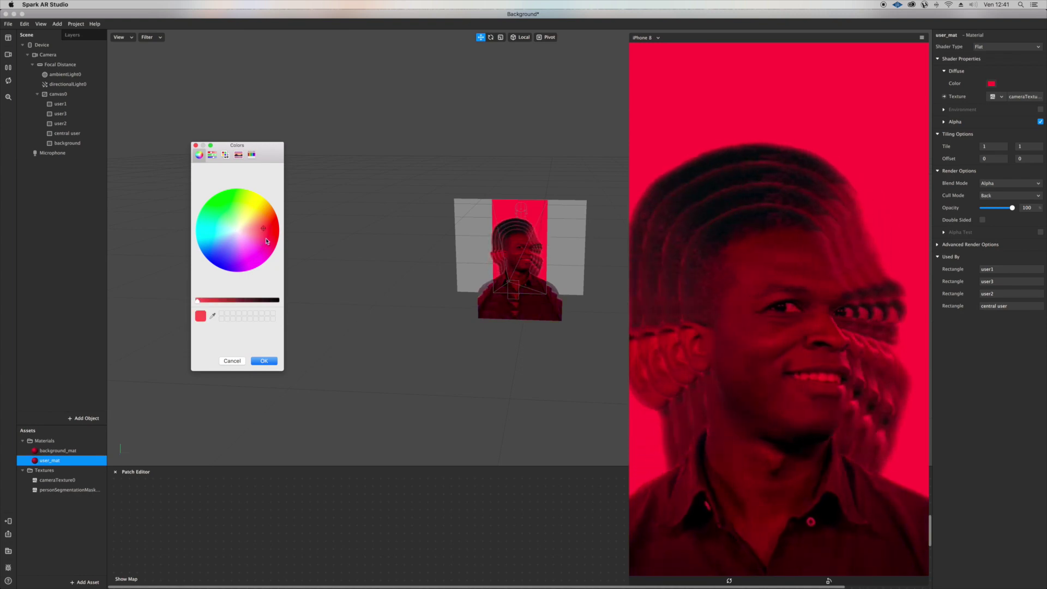
{"action": "left_click", "coordinate": [271, 235]}
{"action": "left_click", "coordinate": [264, 247]}
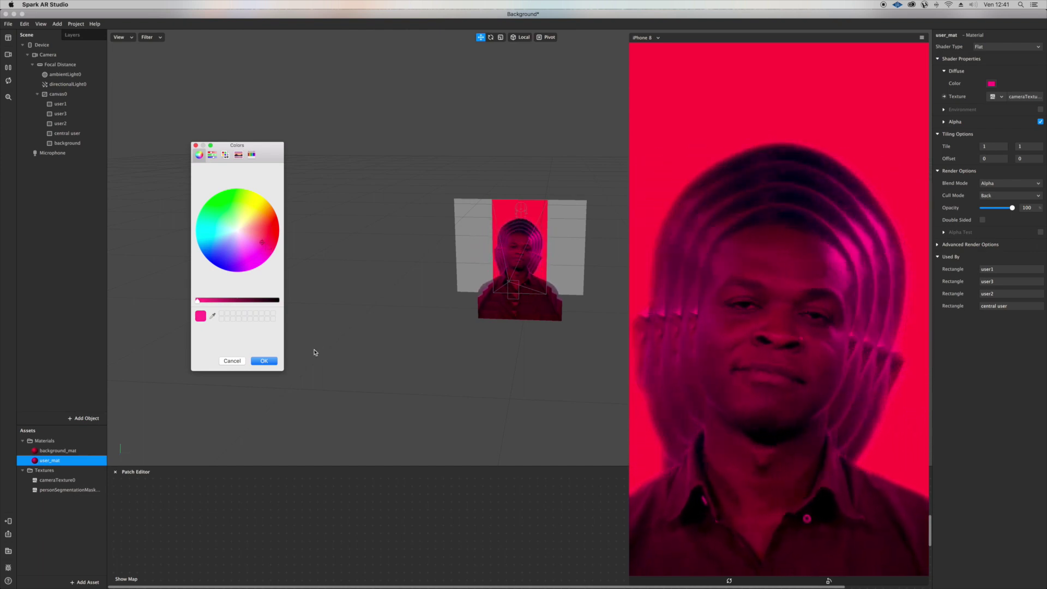
{"action": "left_click", "coordinate": [263, 361]}
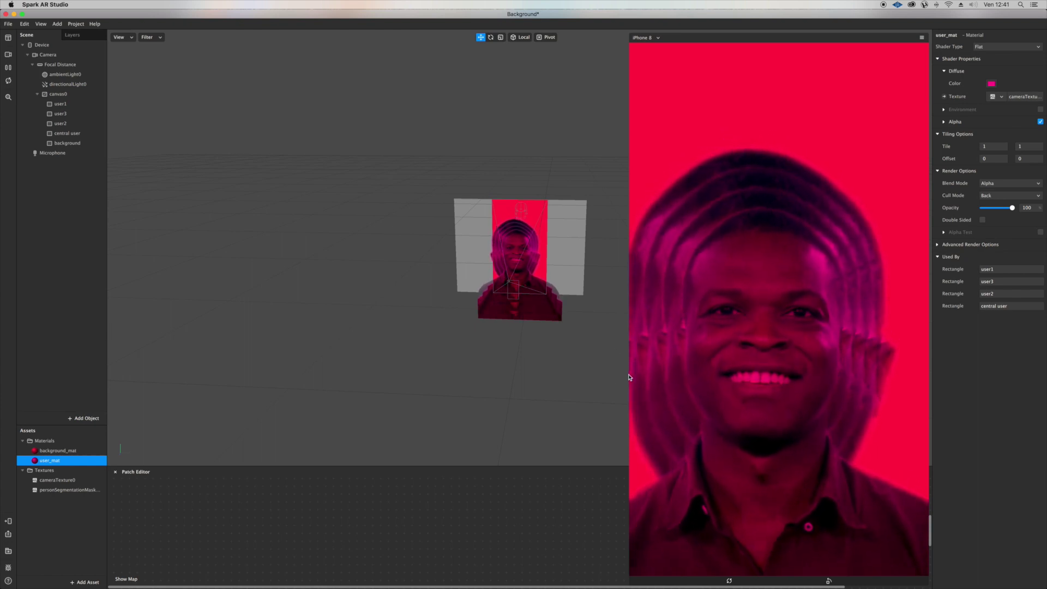
{"action": "scroll", "coordinate": [524, 238], "scroll_direction": "down", "scroll_amount": 2}
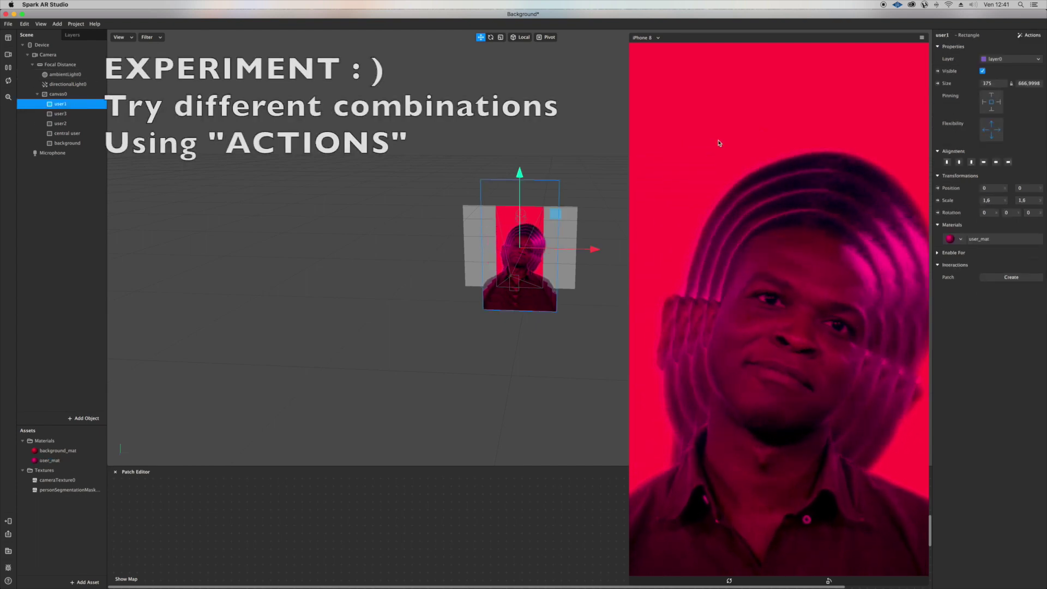
Step: Add a looping Spin animation to user1 and enlarge the patch graph area
{"action": "left_click", "coordinate": [1030, 36]}
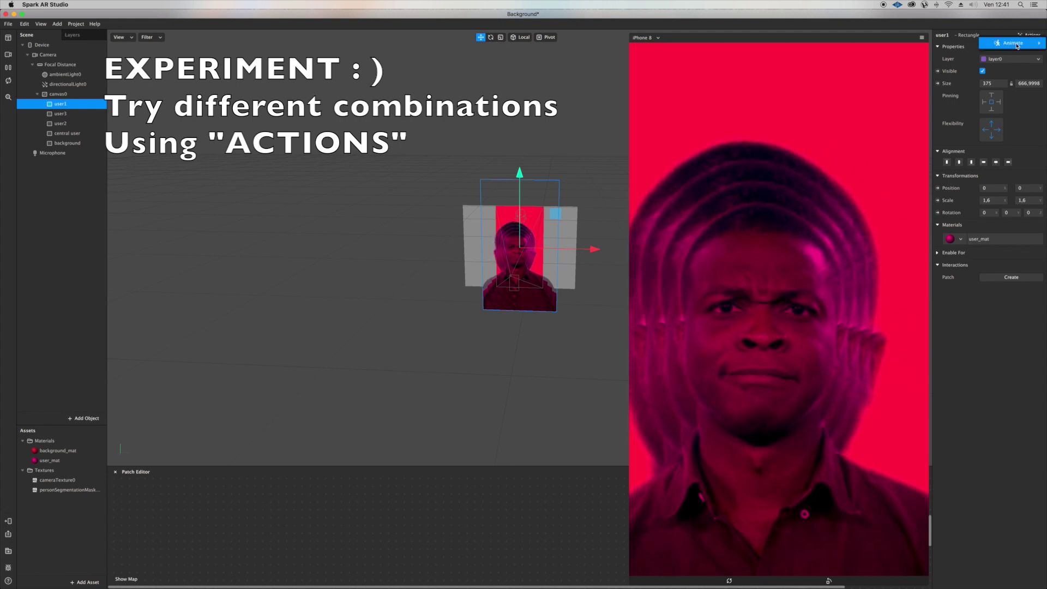
{"action": "mouse_move", "coordinate": [1011, 43]}
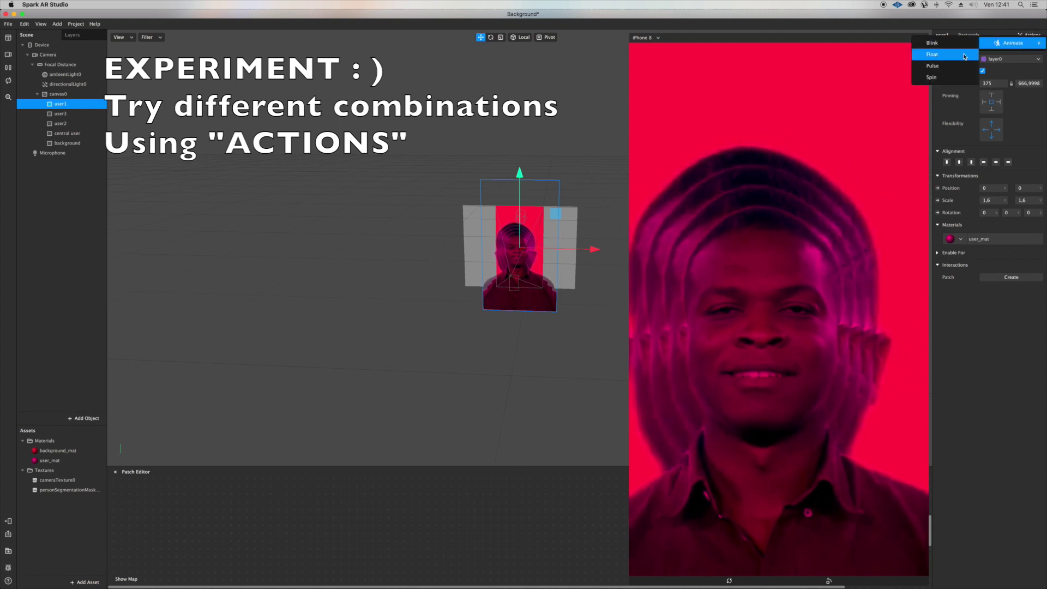
{"action": "left_click", "coordinate": [959, 77]}
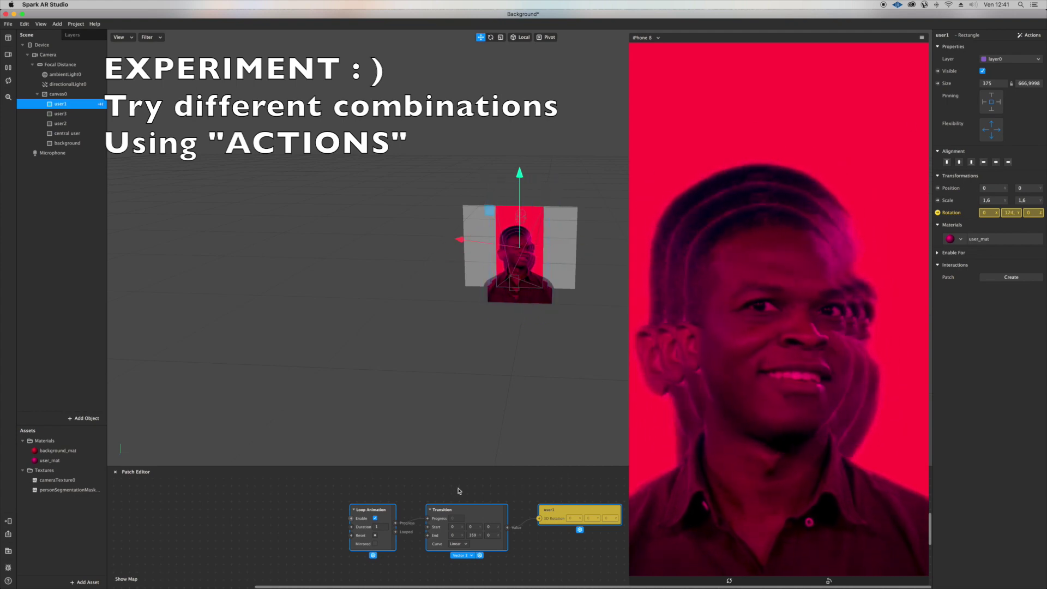
{"action": "left_click_drag", "start_coordinate": [465, 468], "coordinate": [499, 77]}
{"action": "scroll", "coordinate": [501, 235], "scroll_direction": "up", "scroll_amount": 5}
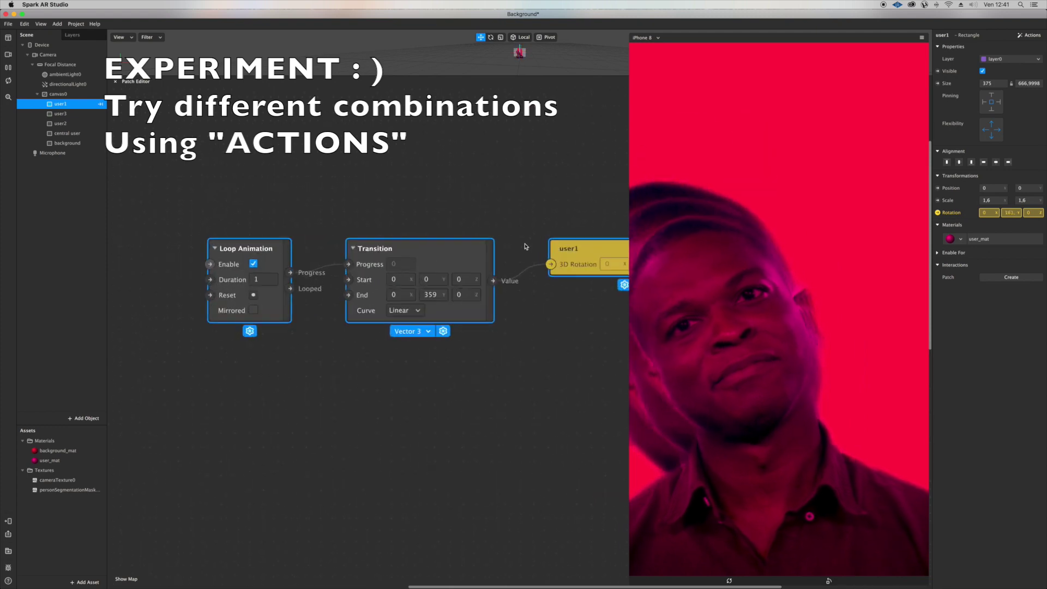
Step: Change the spin's end rotation to 0, 0, 360 and select user2
{"action": "left_click", "coordinate": [444, 293]}
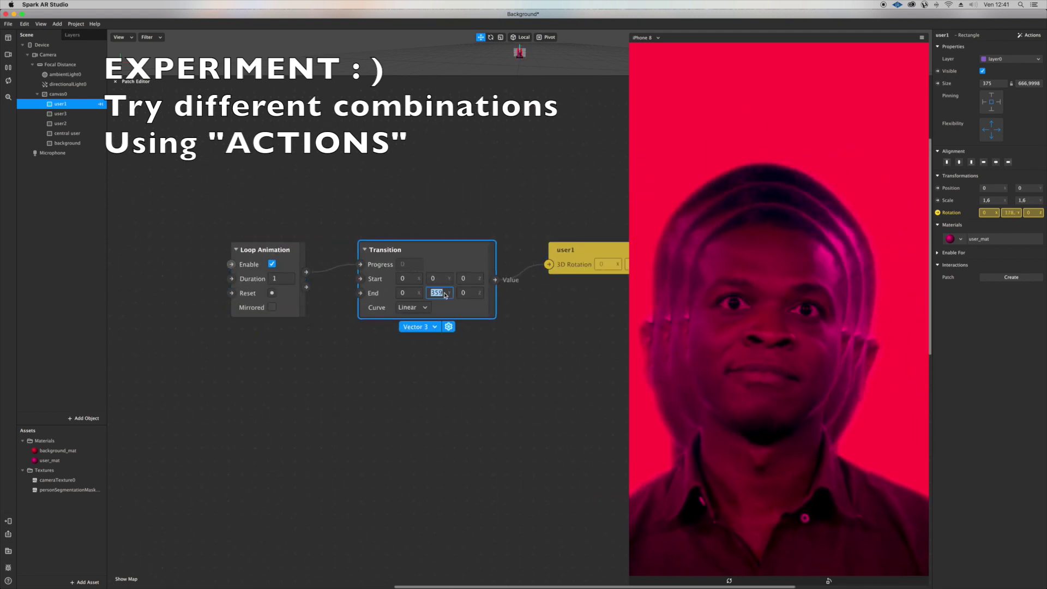
{"action": "type", "text": "0"}
{"action": "key", "text": "Tab"}
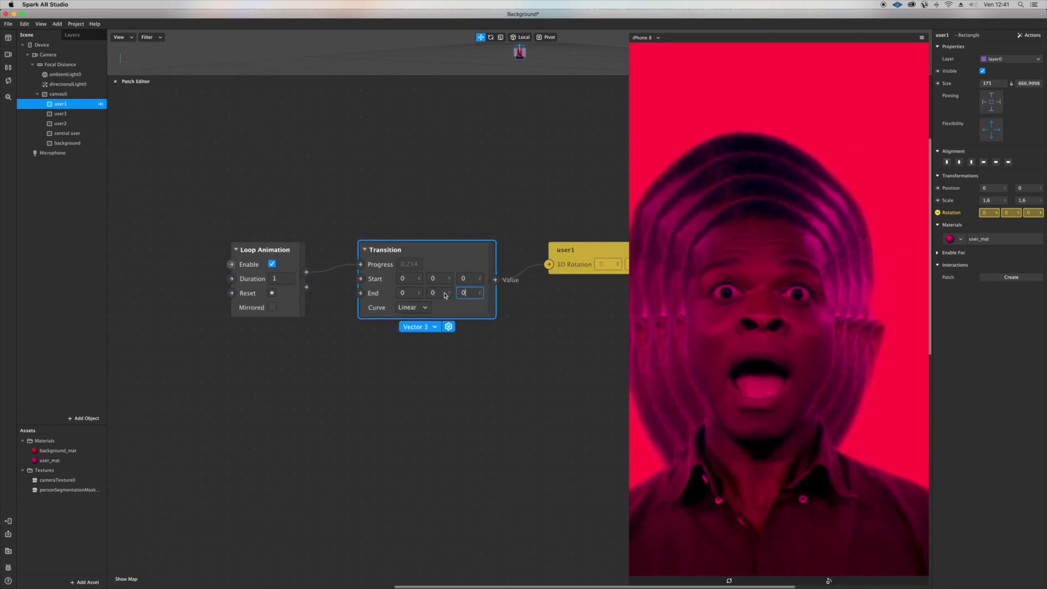
{"action": "type", "text": "3"}
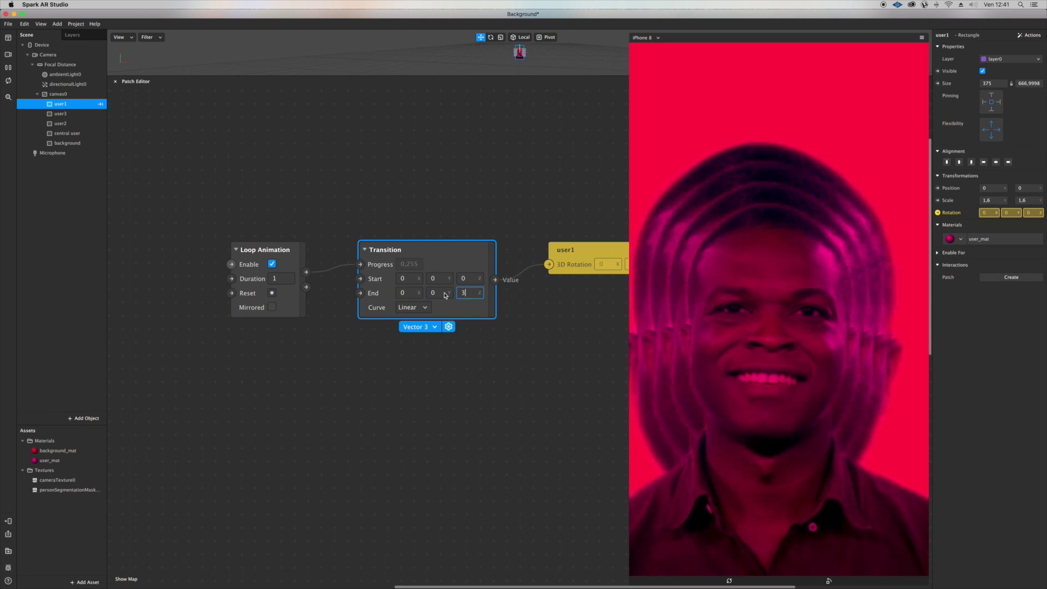
{"action": "type", "text": "60"}
{"action": "key", "text": "Return"}
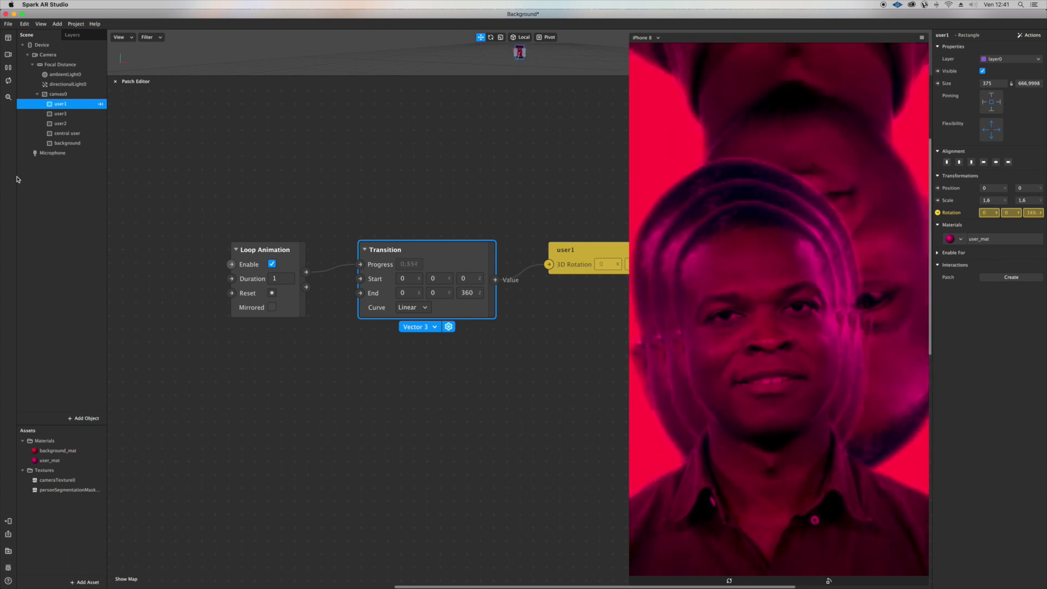
{"action": "left_click", "coordinate": [60, 123]}
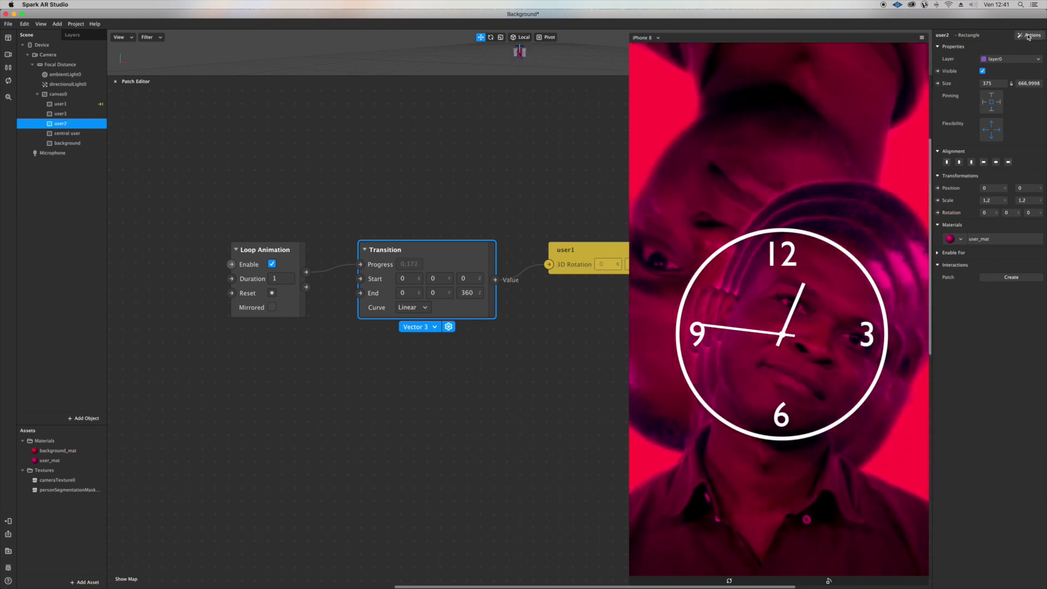
Step: Add a Spin animation to user2 with end rotation 0, 0, 360
{"action": "left_click", "coordinate": [1028, 35]}
{"action": "mouse_move", "coordinate": [1009, 43]}
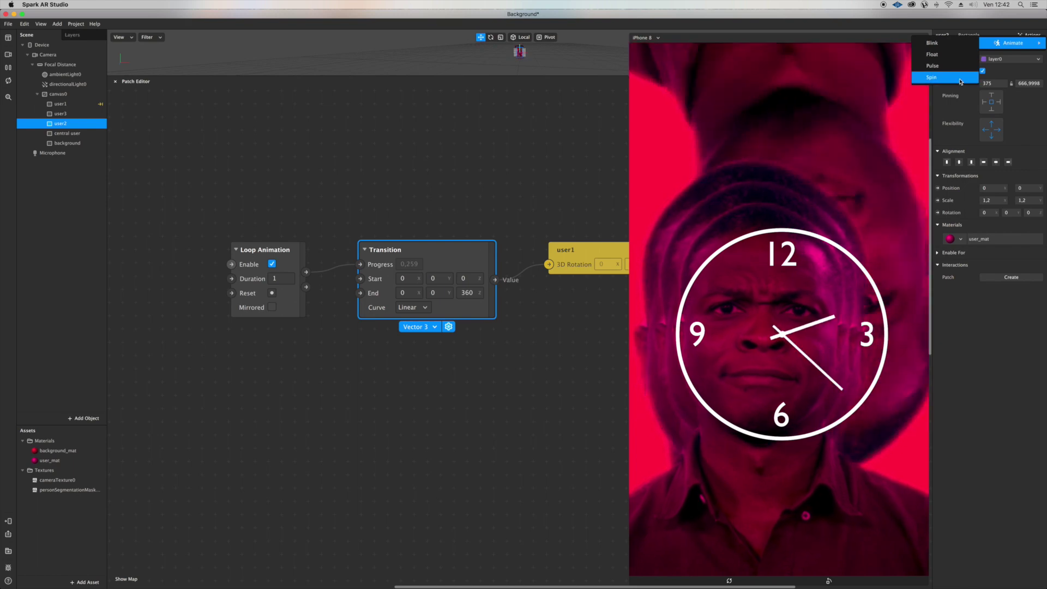
{"action": "left_click", "coordinate": [960, 77]}
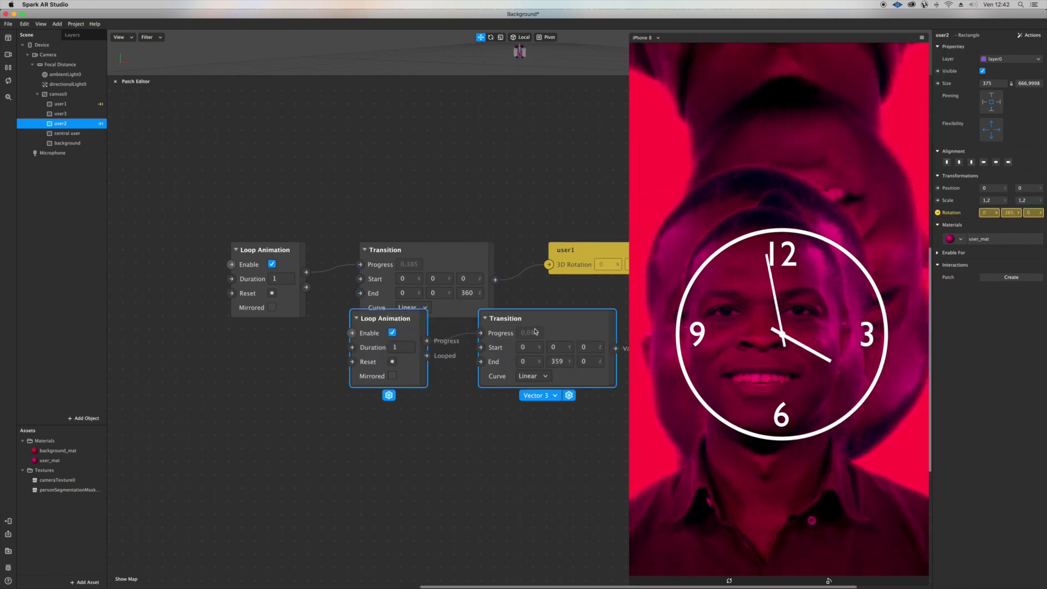
{"action": "double_click", "coordinate": [345, 420]}
{"action": "type", "text": "0"}
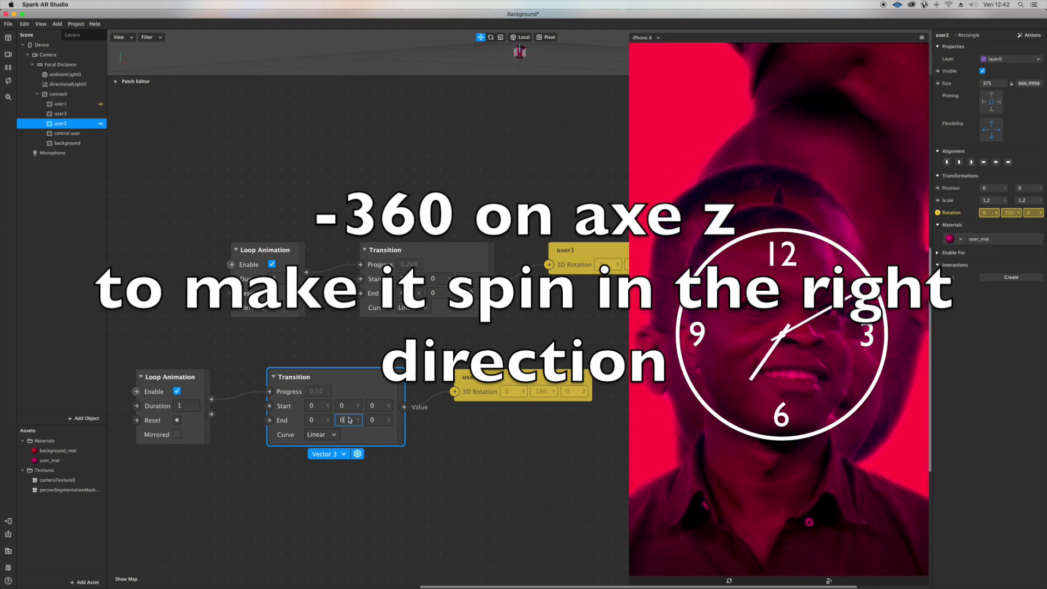
{"action": "key", "text": "Tab"}
{"action": "type", "text": "360"}
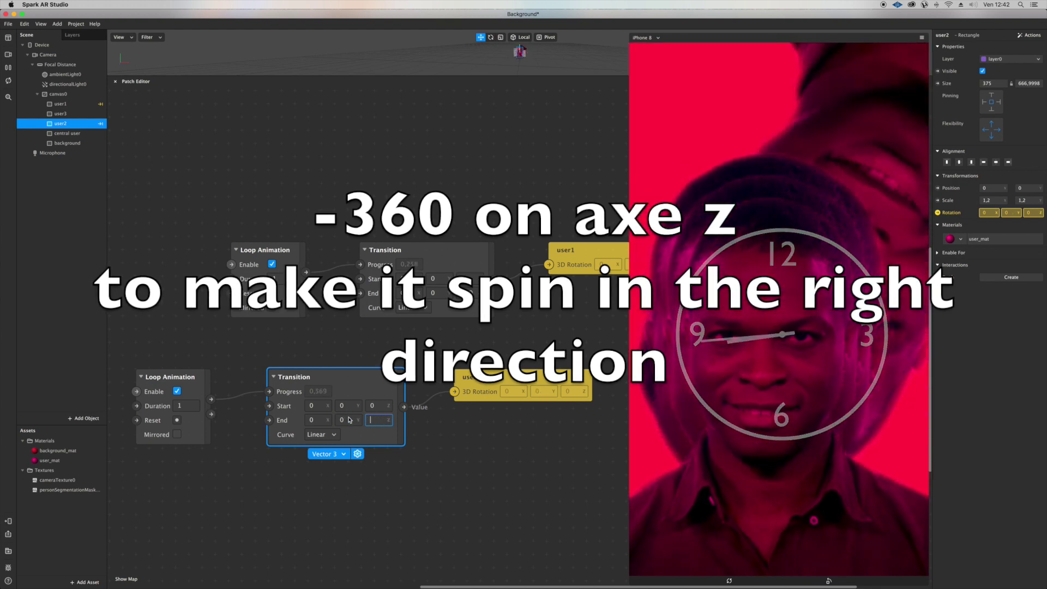
{"action": "key", "text": "Return"}
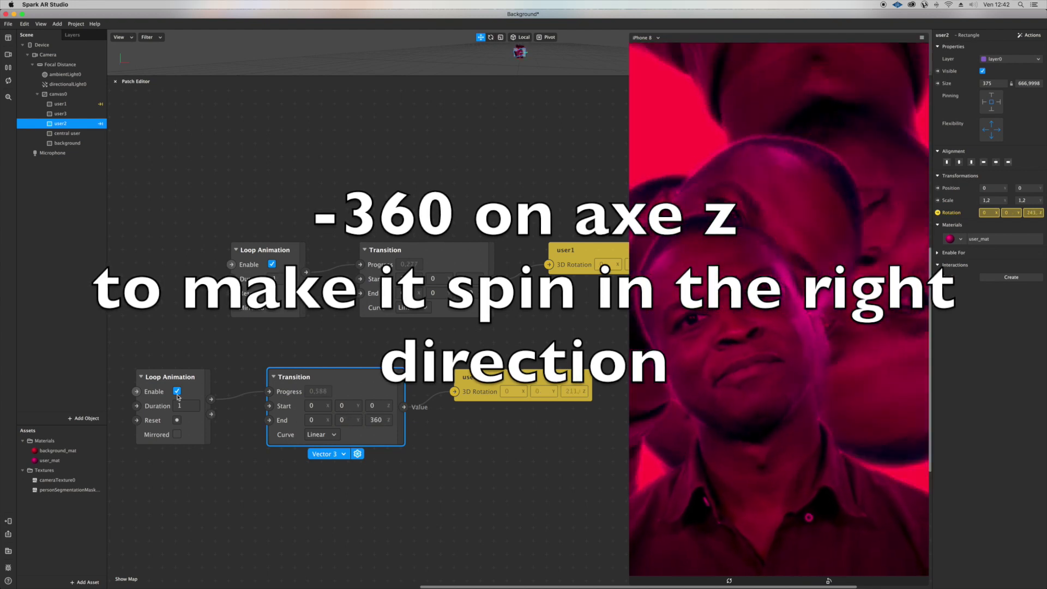
Step: Set user2's spin duration to 4, then delete all six animation patches
{"action": "double_click", "coordinate": [186, 406]}
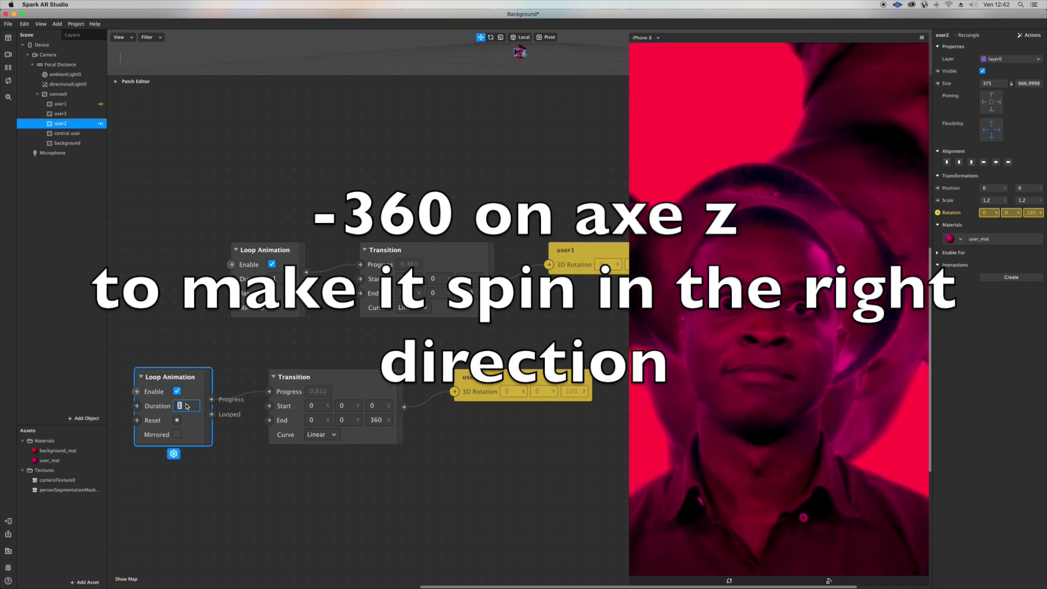
{"action": "type", "text": "4"}
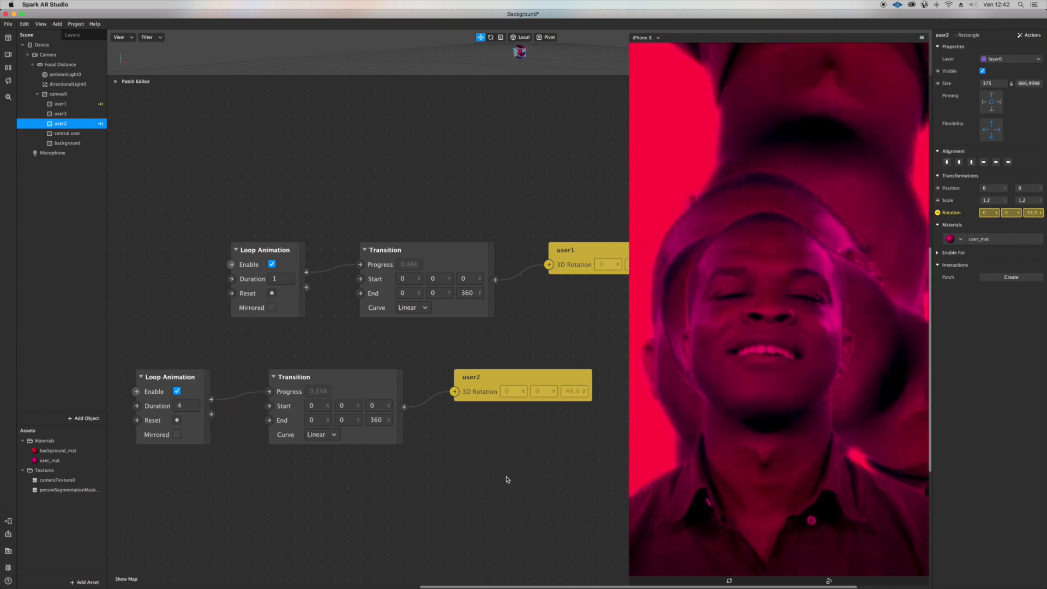
{"action": "left_click_drag", "start_coordinate": [562, 477], "coordinate": [29, 109]}
{"action": "key", "text": "BackSpace"}
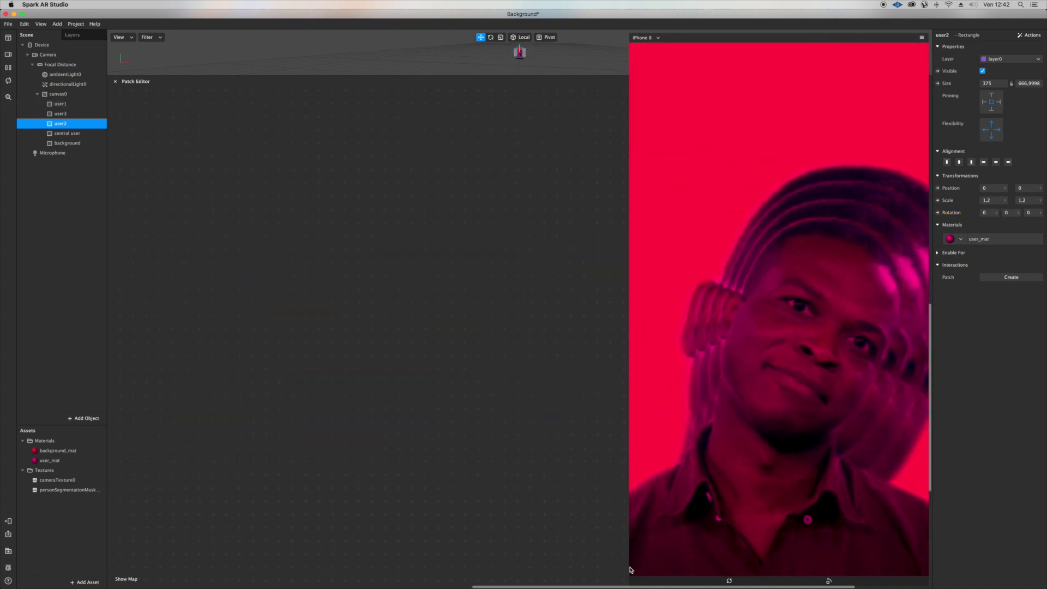
Step: Resize the phone preview smaller by dragging its corner
{"action": "left_click_drag", "start_coordinate": [638, 568], "coordinate": [695, 311]}
{"action": "scroll", "coordinate": [604, 218], "scroll_direction": "up", "scroll_amount": 5}
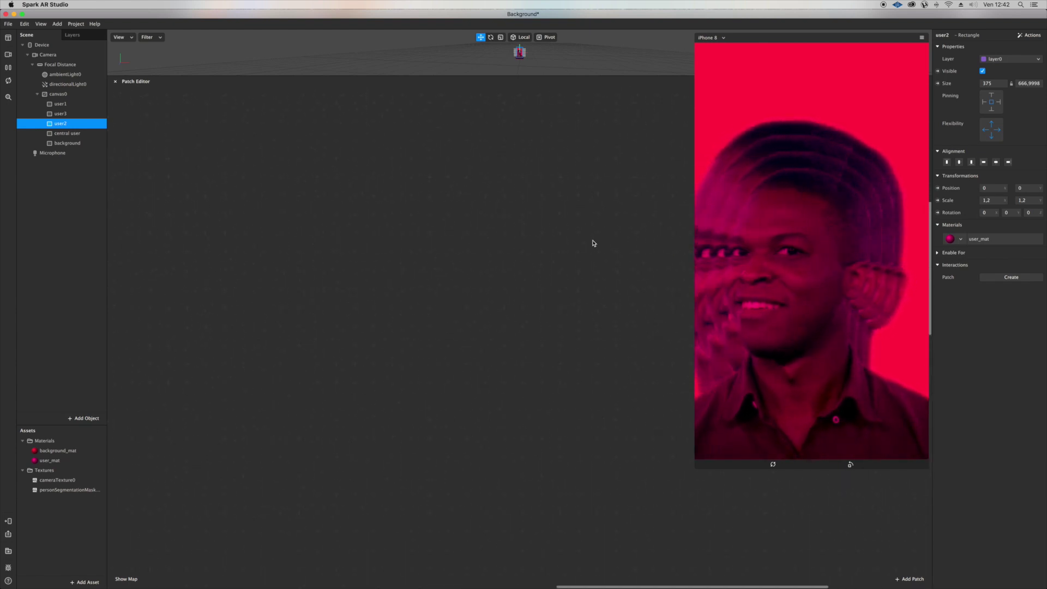
{"action": "scroll", "coordinate": [595, 244], "scroll_direction": "down", "scroll_amount": 5}
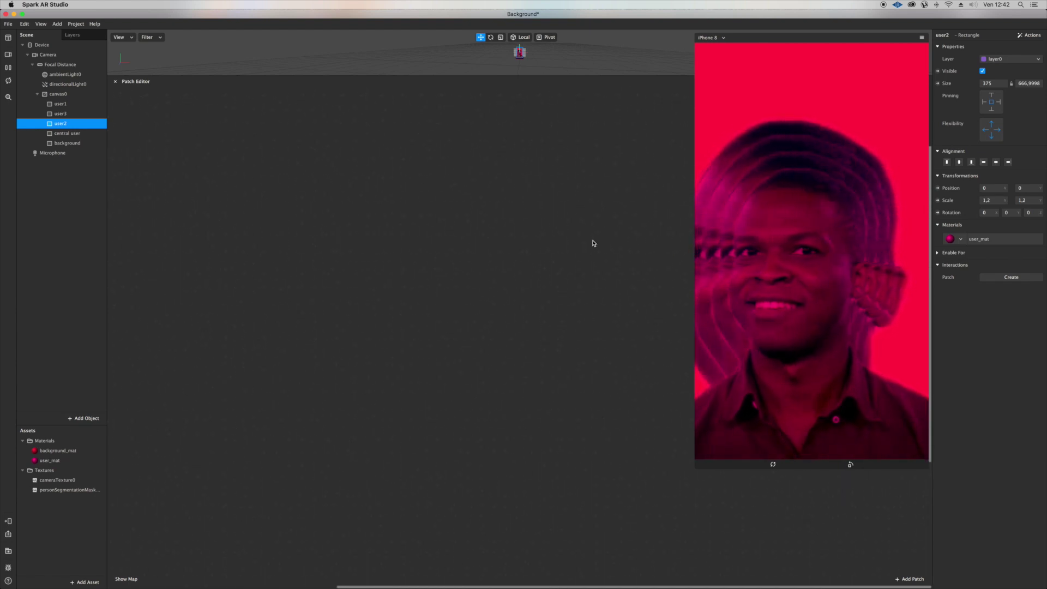
Step: Select user1 and bring up its Animate presets in the Actions menu
{"action": "left_click", "coordinate": [77, 104]}
{"action": "left_click", "coordinate": [1018, 34]}
{"action": "mouse_move", "coordinate": [1009, 42]}
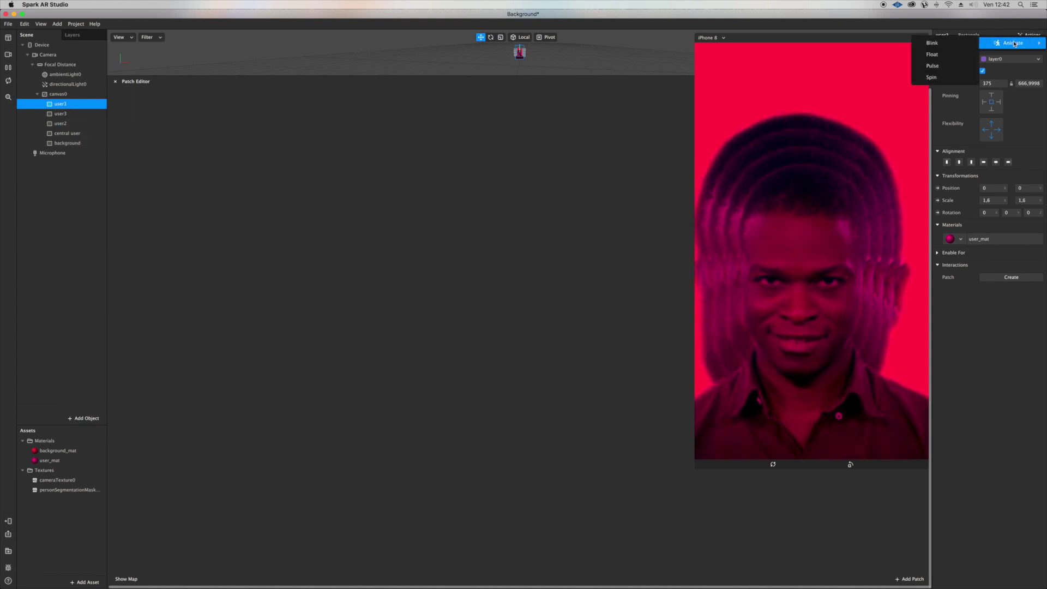
Step: Make user1 blink on a loop and add Visible patches for user3 and user2
{"action": "left_click", "coordinate": [962, 47]}
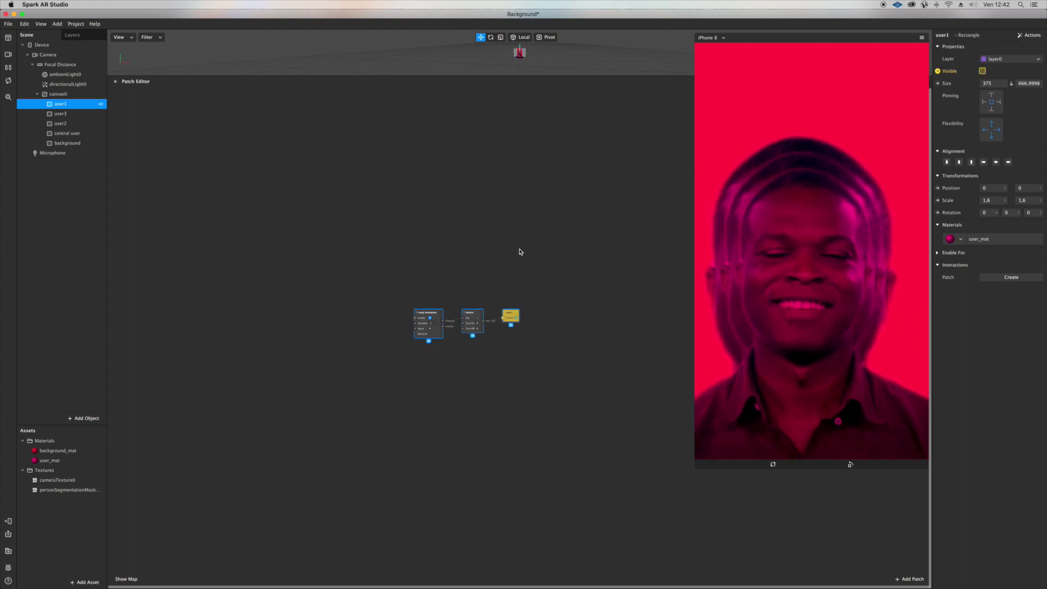
{"action": "mouse_move", "coordinate": [69, 114]}
{"action": "left_mouse_down"}
{"action": "mouse_move", "coordinate": [78, 135]}
{"action": "mouse_move", "coordinate": [80, 114]}
{"action": "left_mouse_up"}
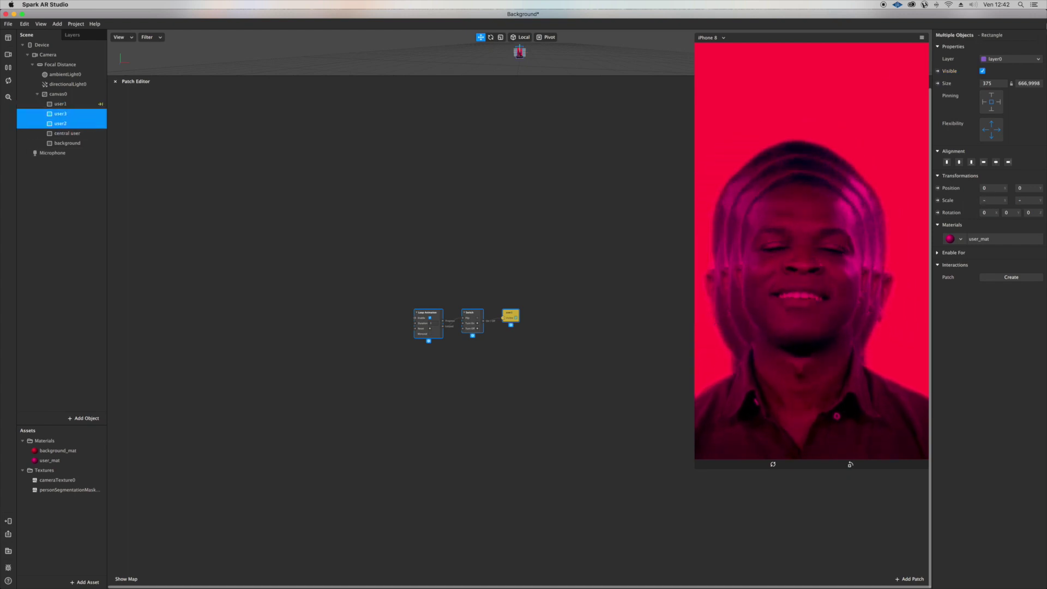
{"action": "left_click", "coordinate": [938, 71]}
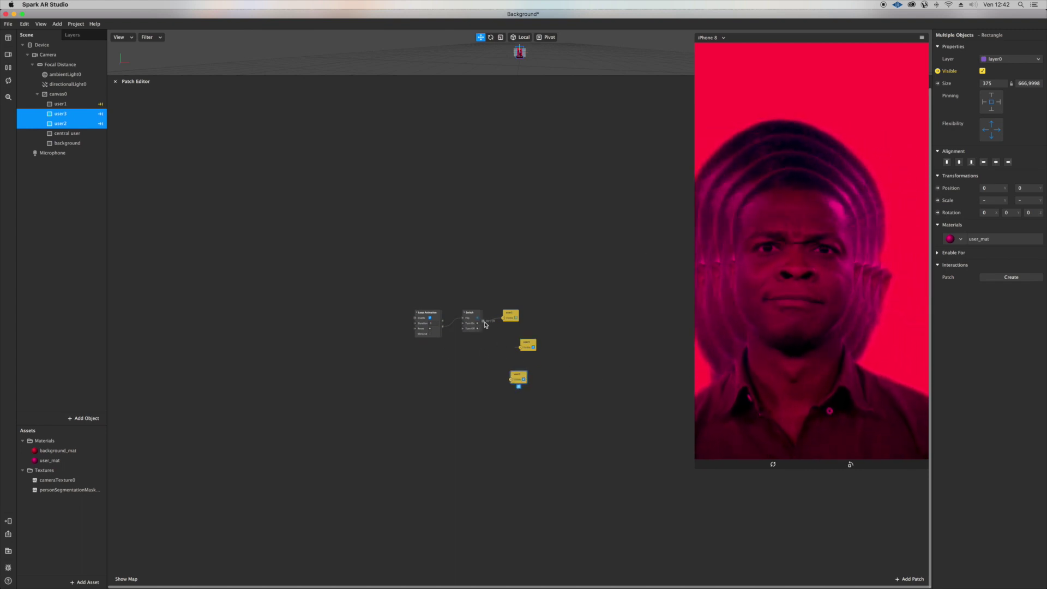
Step: Move the Loop Animation and Switch patches further left in the graph
{"action": "left_click_drag", "start_coordinate": [428, 320], "coordinate": [362, 313]}
{"action": "left_click_drag", "start_coordinate": [479, 315], "coordinate": [422, 315]}
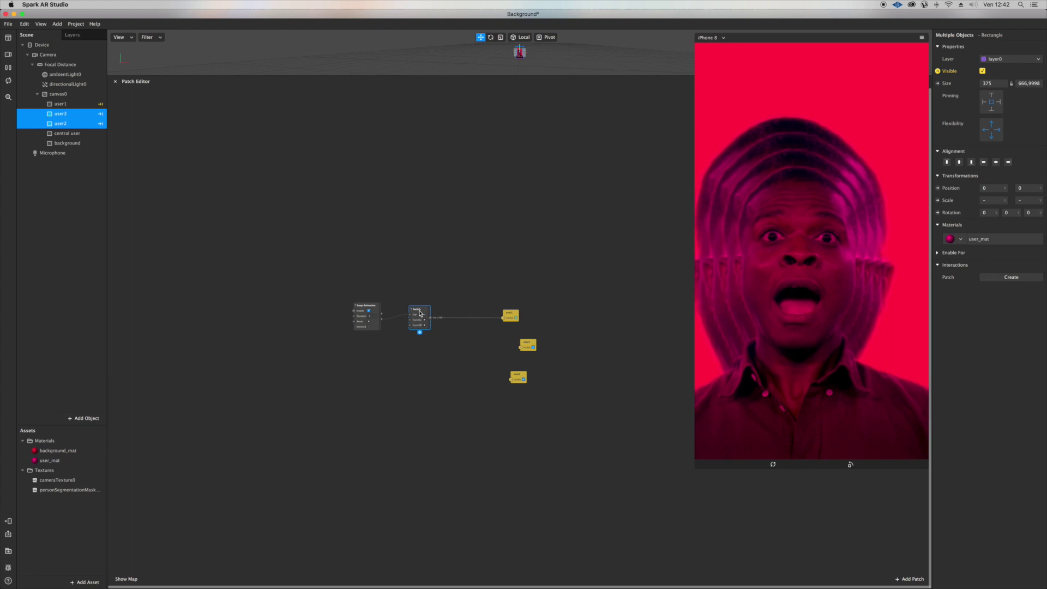
{"action": "scroll", "coordinate": [422, 314], "scroll_direction": "up", "scroll_amount": 1}
Step: Add a 0.5-second Delay patch from the Switch into user3's Visible input
{"action": "scroll", "coordinate": [422, 314], "scroll_direction": "up", "scroll_amount": 3}
{"action": "scroll", "coordinate": [470, 377], "scroll_direction": "down", "scroll_amount": 3}
{"action": "scroll", "coordinate": [416, 350], "scroll_direction": "right", "scroll_amount": 2}
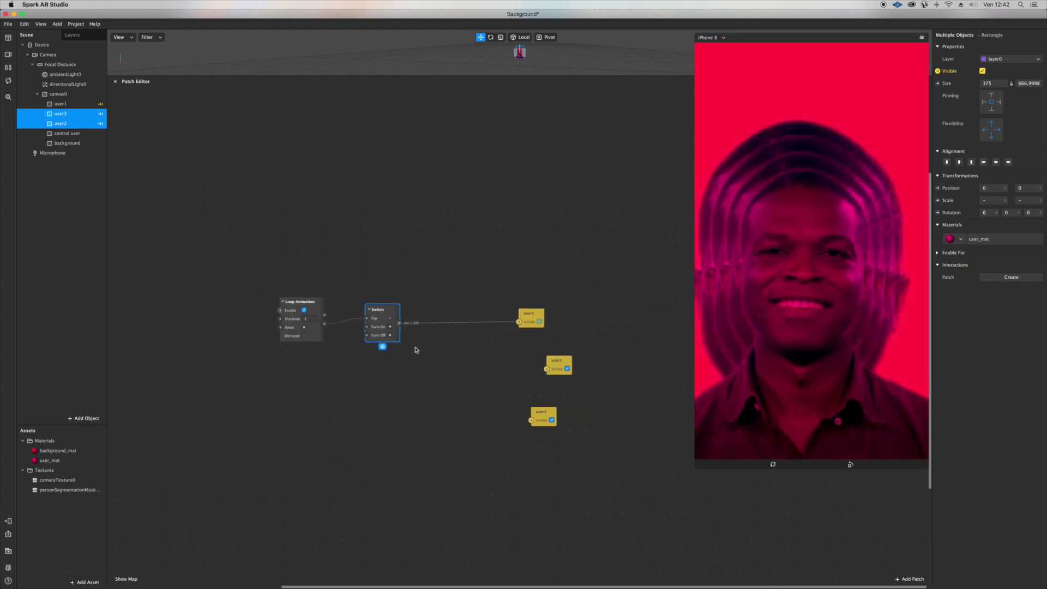
{"action": "scroll", "coordinate": [404, 326], "scroll_direction": "up", "scroll_amount": 1}
{"action": "right_click", "coordinate": [432, 362]}
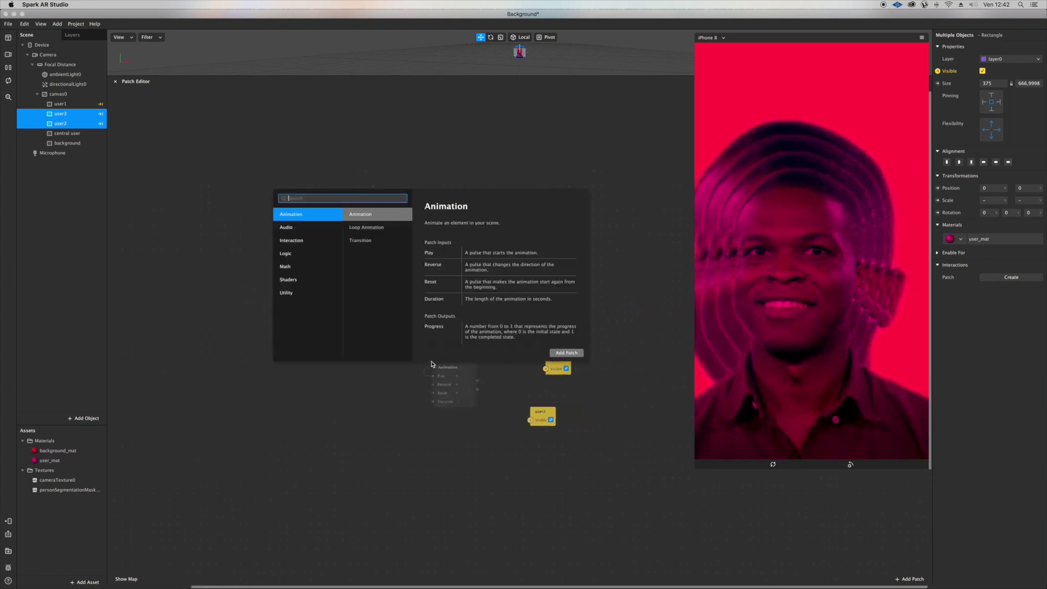
{"action": "type", "text": "delay"}
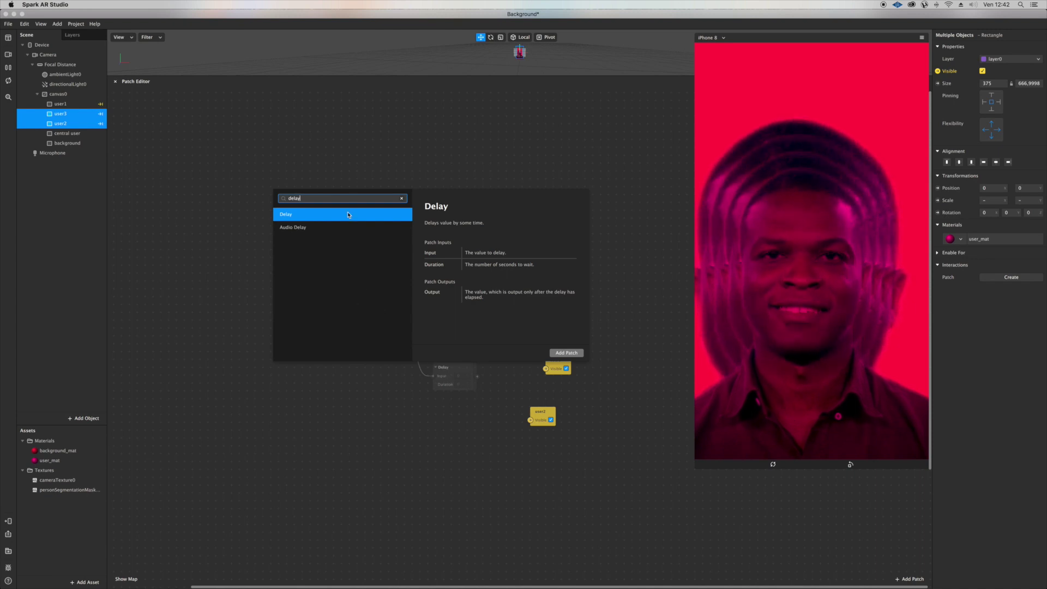
{"action": "double_click", "coordinate": [348, 215]}
{"action": "left_click", "coordinate": [467, 387]}
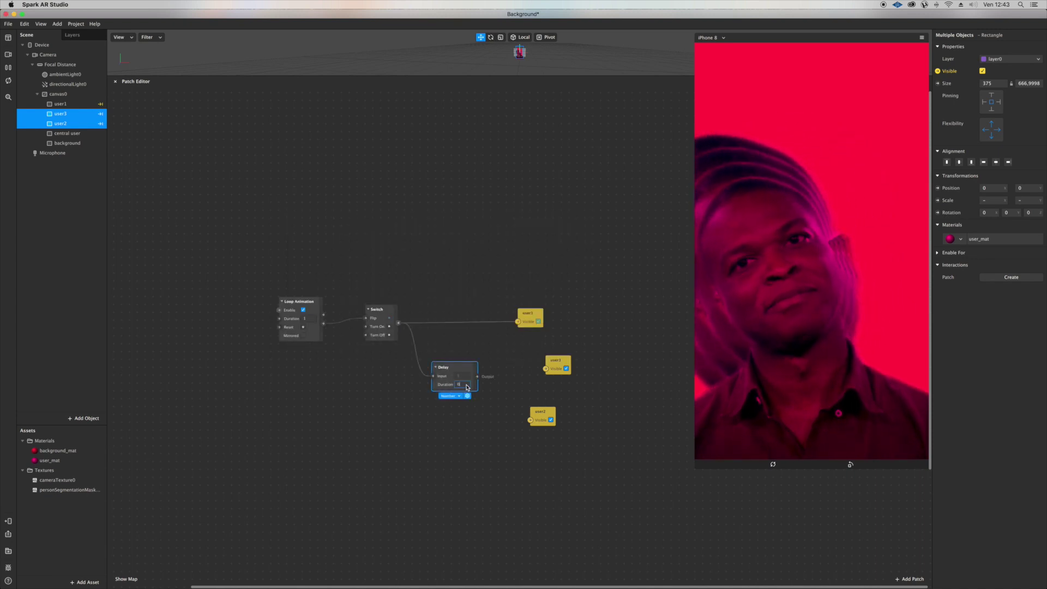
{"action": "type", "text": "0"}
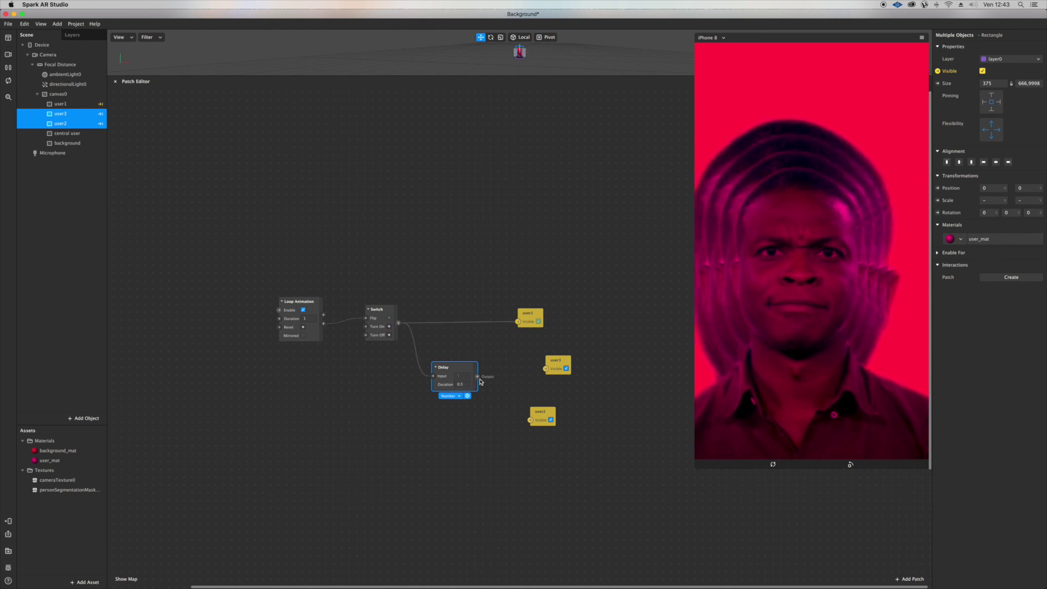
{"action": "left_click_drag", "start_coordinate": [479, 378], "coordinate": [557, 373]}
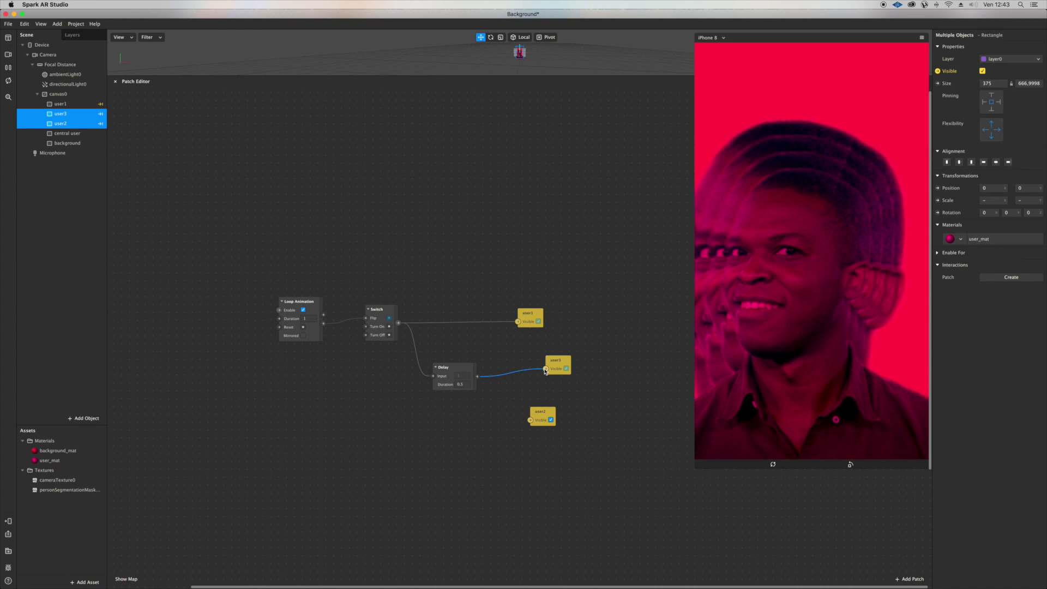
Step: Duplicate the Delay, set it to 1 second, and wire it to user2's Visible input
{"action": "left_click", "coordinate": [448, 370]}
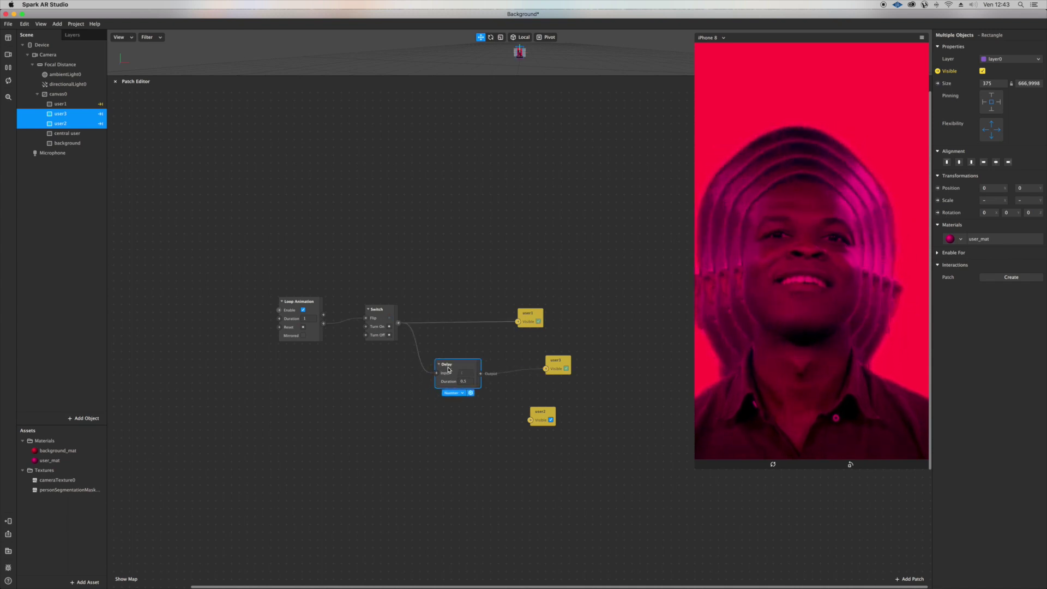
{"action": "key", "text": "super+d"}
{"action": "left_click_drag", "start_coordinate": [479, 393], "coordinate": [455, 450]}
{"action": "left_click", "coordinate": [456, 445]}
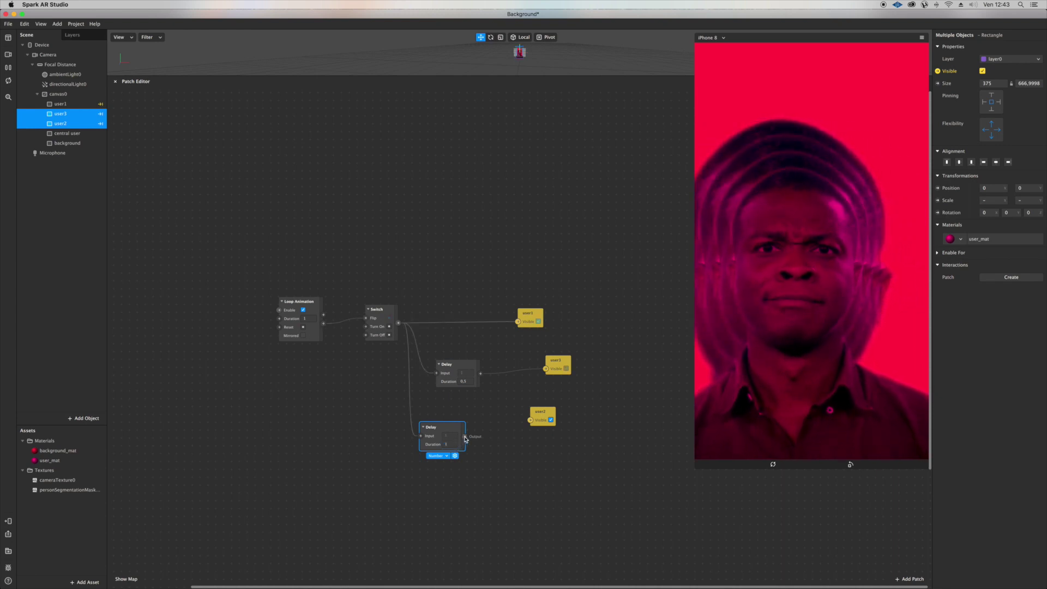
{"action": "left_click_drag", "start_coordinate": [465, 439], "coordinate": [530, 422]}
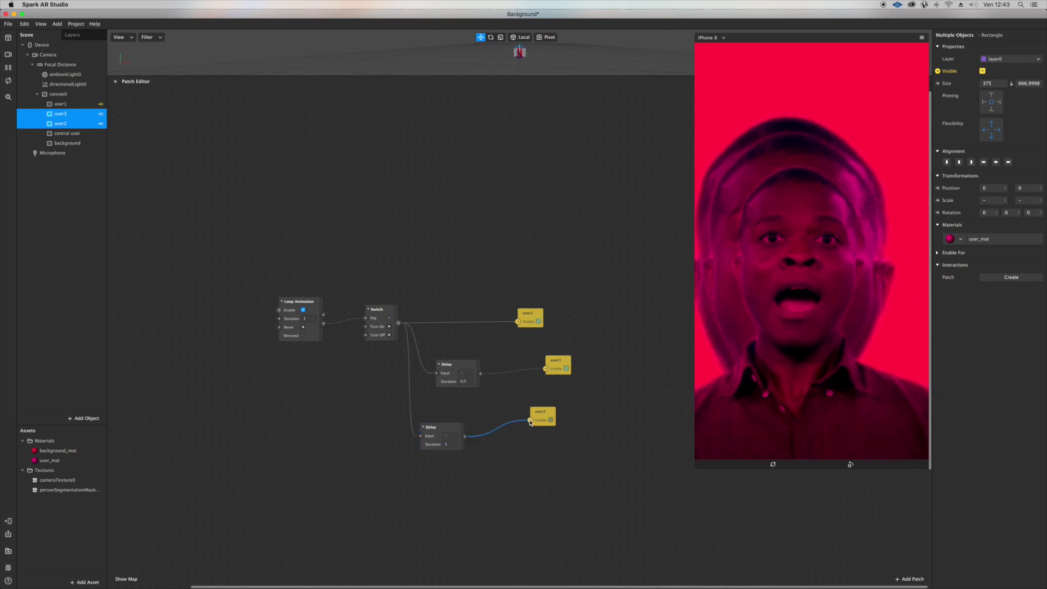
{"action": "scroll", "coordinate": [402, 414], "scroll_direction": "left", "scroll_amount": 3}
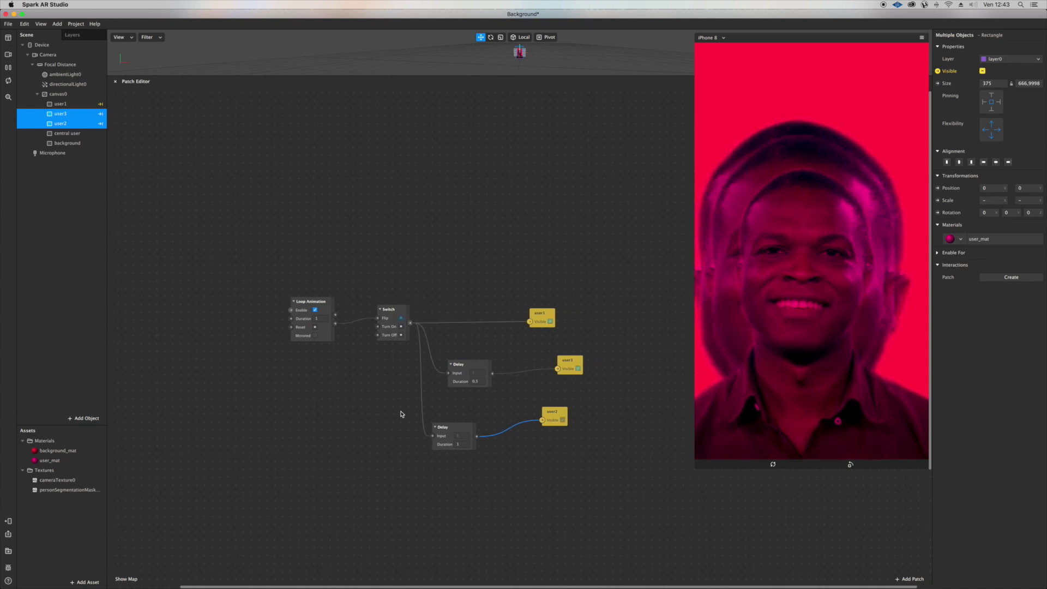
{"action": "scroll", "coordinate": [230, 328], "scroll_direction": "left", "scroll_amount": 5}
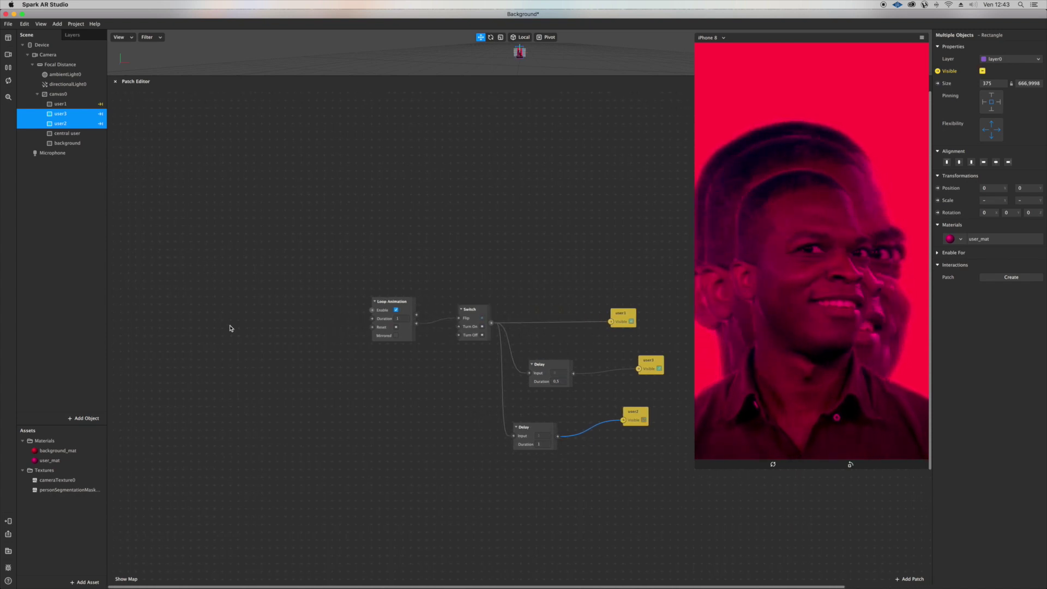
Step: Add a Screen Tap patch to the graph by searching 'scree' in the patch library
{"action": "right_click", "coordinate": [213, 320]}
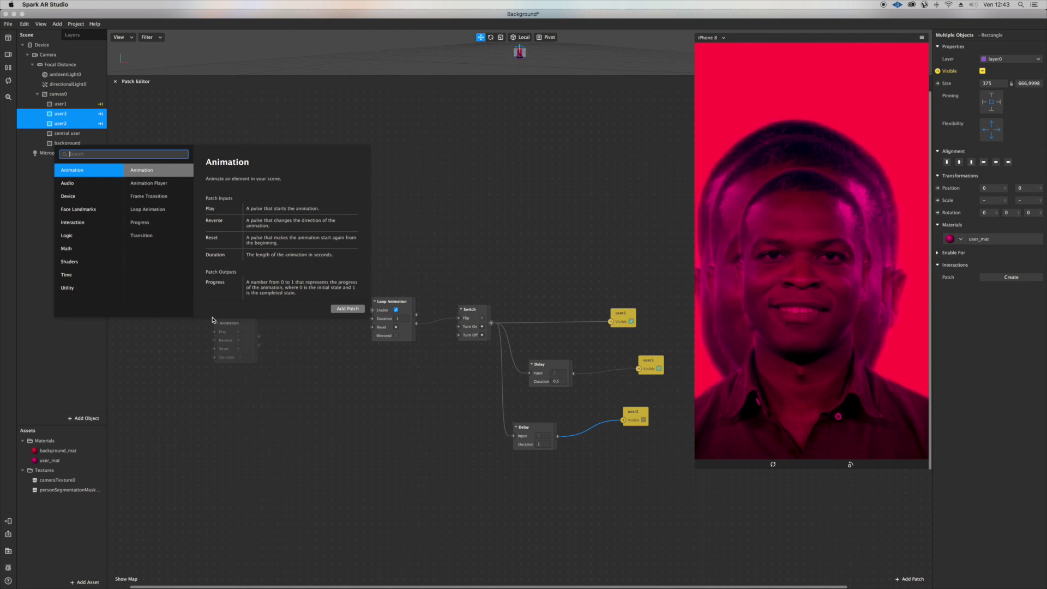
{"action": "type", "text": "scre"}
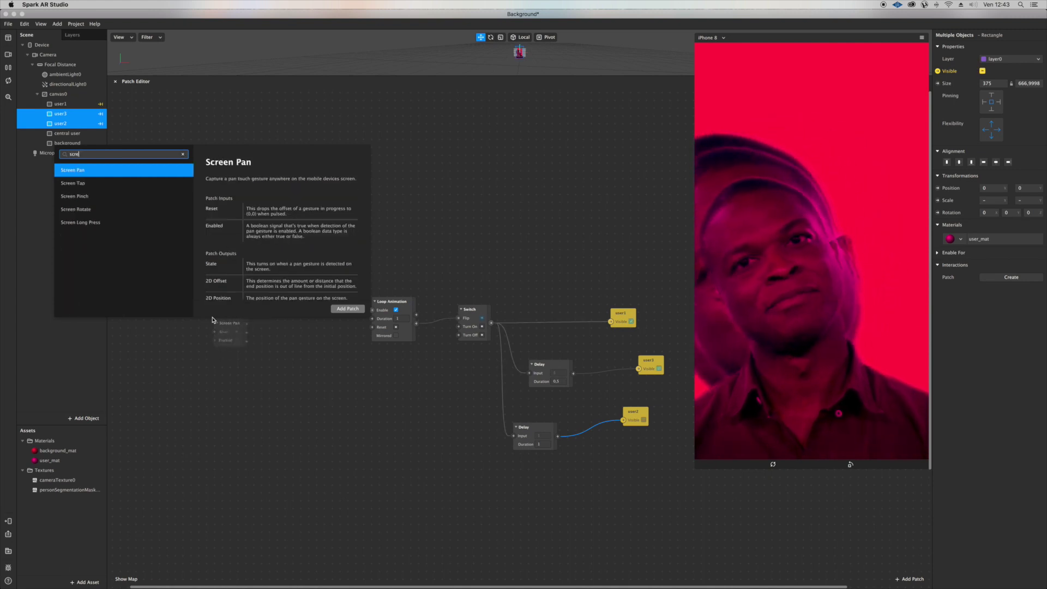
{"action": "type", "text": "e"}
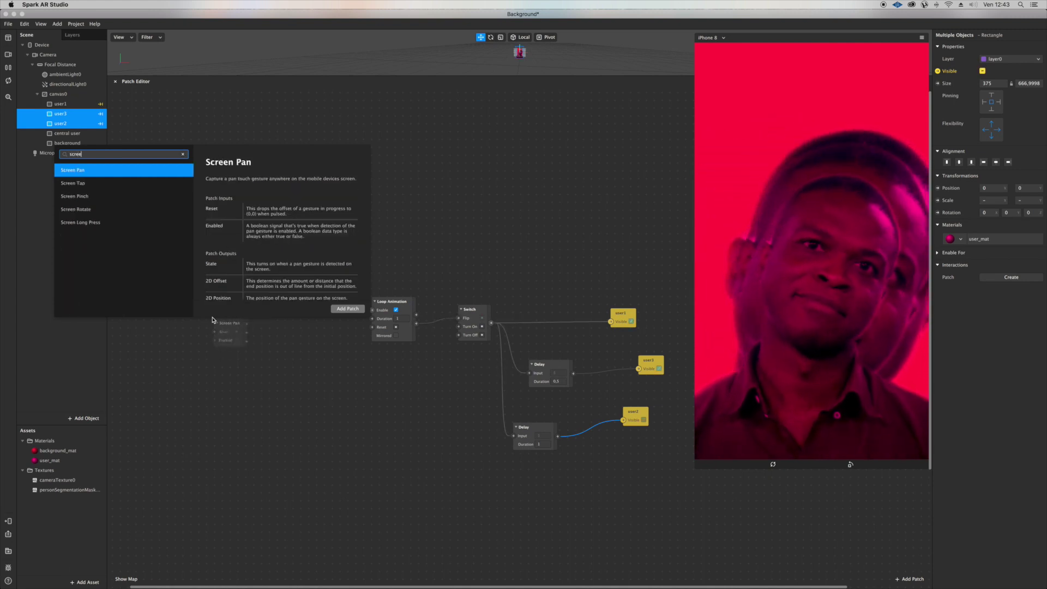
{"action": "scroll", "coordinate": [212, 322], "scroll_direction": "right", "scroll_amount": 1}
{"action": "double_click", "coordinate": [96, 184]}
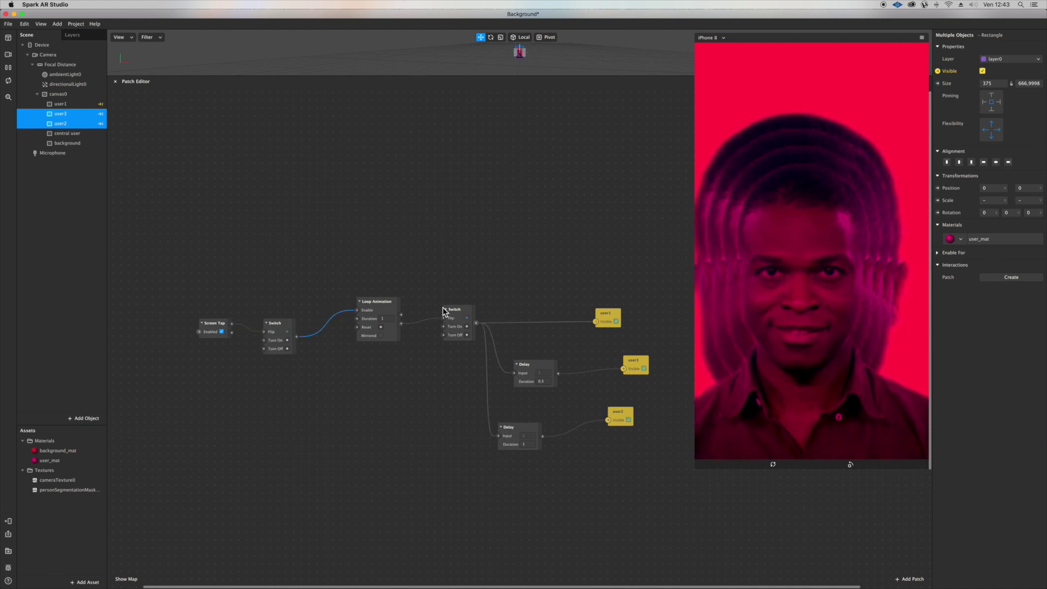
Step: Turn on Simulate Touch in the preview's simulation options
{"action": "left_click", "coordinate": [922, 37]}
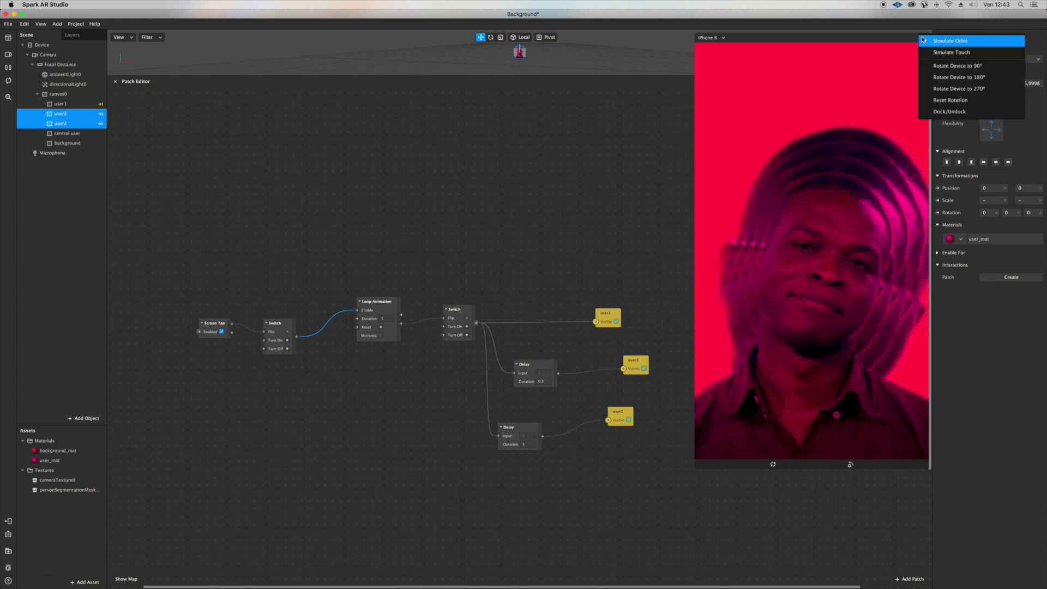
{"action": "left_click", "coordinate": [956, 53]}
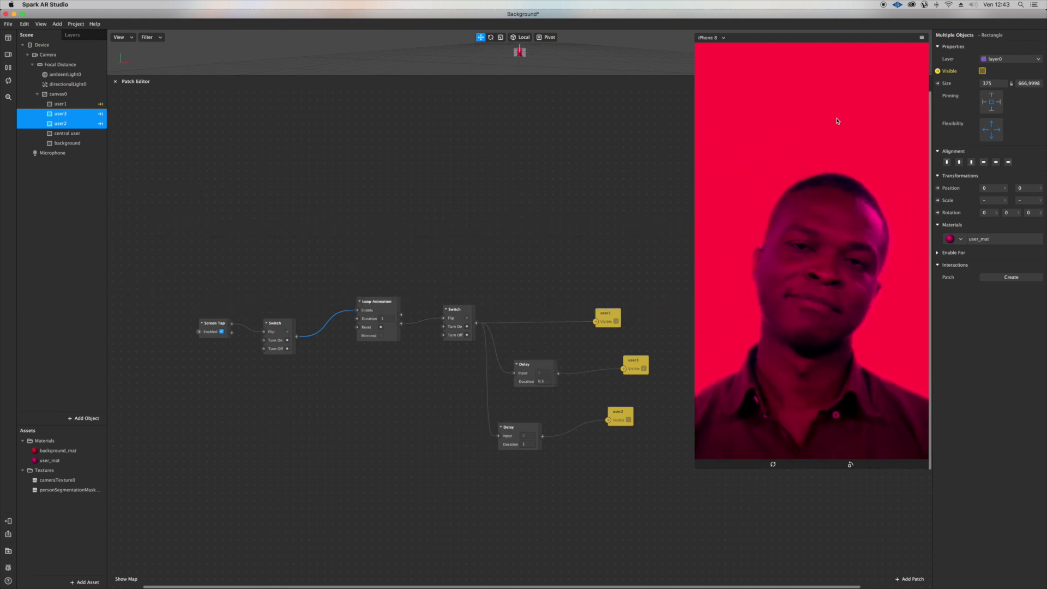
{"action": "scroll", "coordinate": [418, 234], "scroll_direction": "left", "scroll_amount": 2}
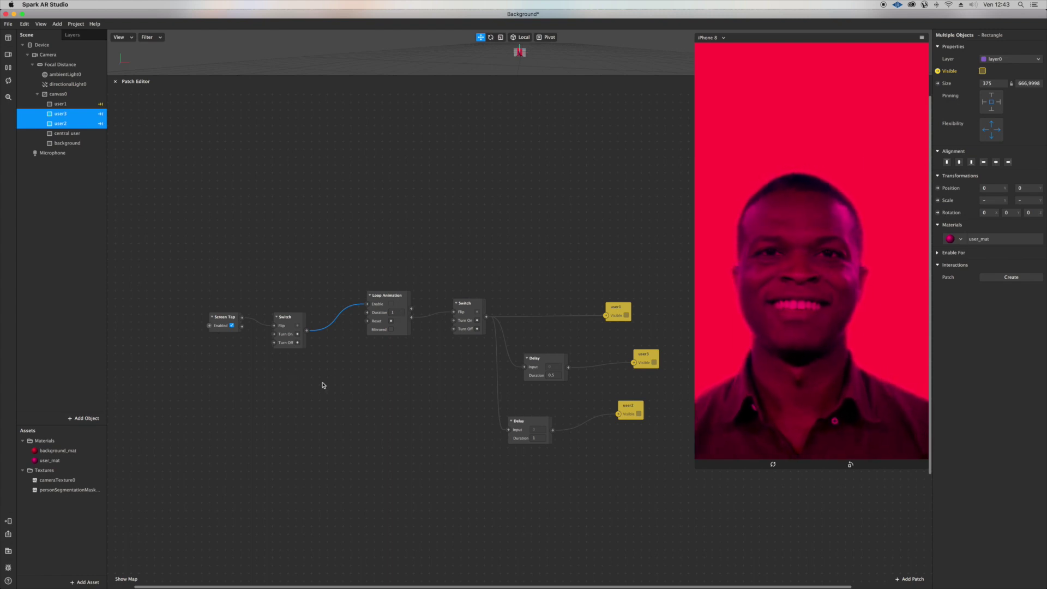
Step: Delete the Screen Tap and Switch patches, then select all remaining patches
{"action": "left_click_drag", "start_coordinate": [321, 385], "coordinate": [33, 208]}
{"action": "key", "text": "BackSpace"}
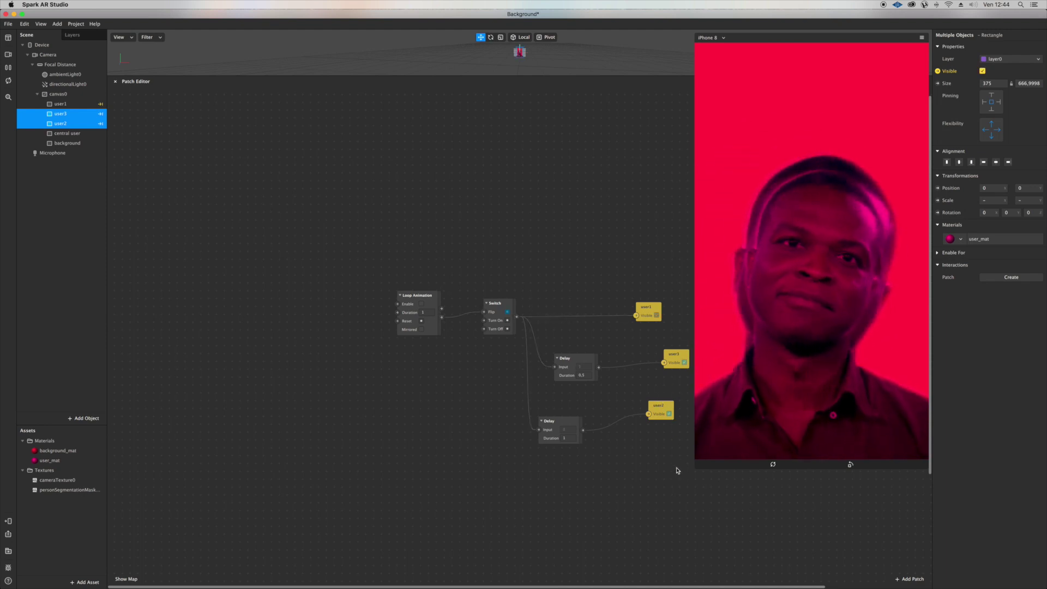
{"action": "left_click_drag", "start_coordinate": [677, 470], "coordinate": [374, 234]}
Step: Shift the patch graph up-left and select only the user1 layer
{"action": "left_click_drag", "start_coordinate": [506, 310], "coordinate": [396, 225]}
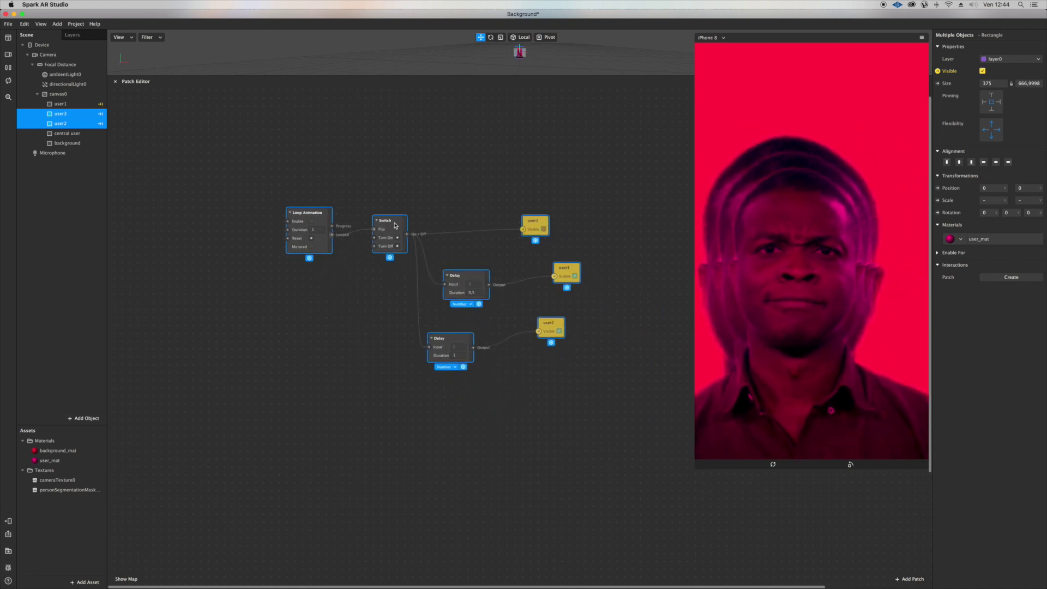
{"action": "left_click", "coordinate": [213, 140]}
{"action": "left_click", "coordinate": [59, 160]}
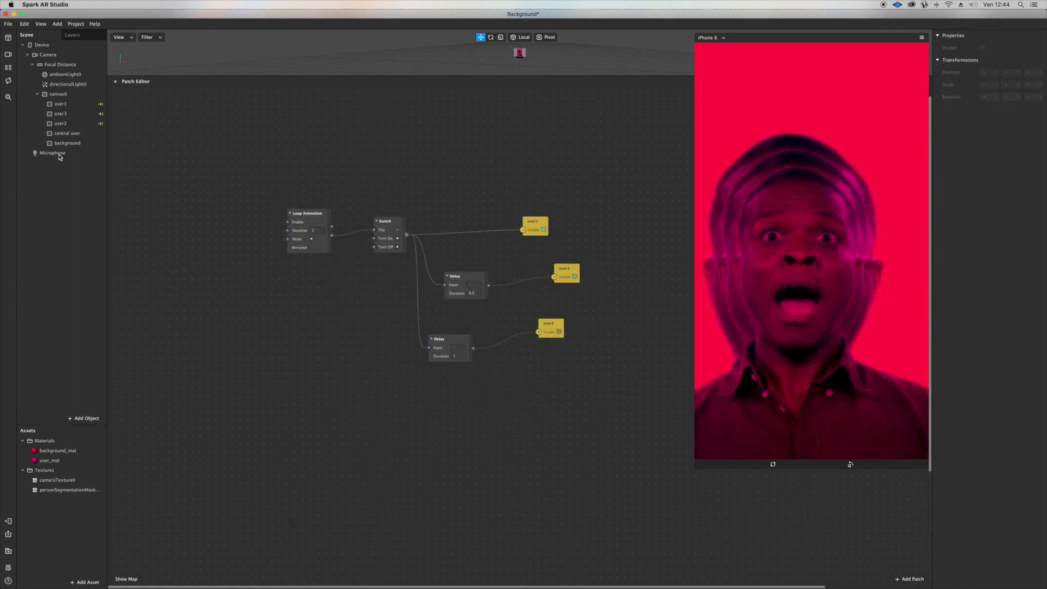
{"action": "left_click", "coordinate": [75, 104]}
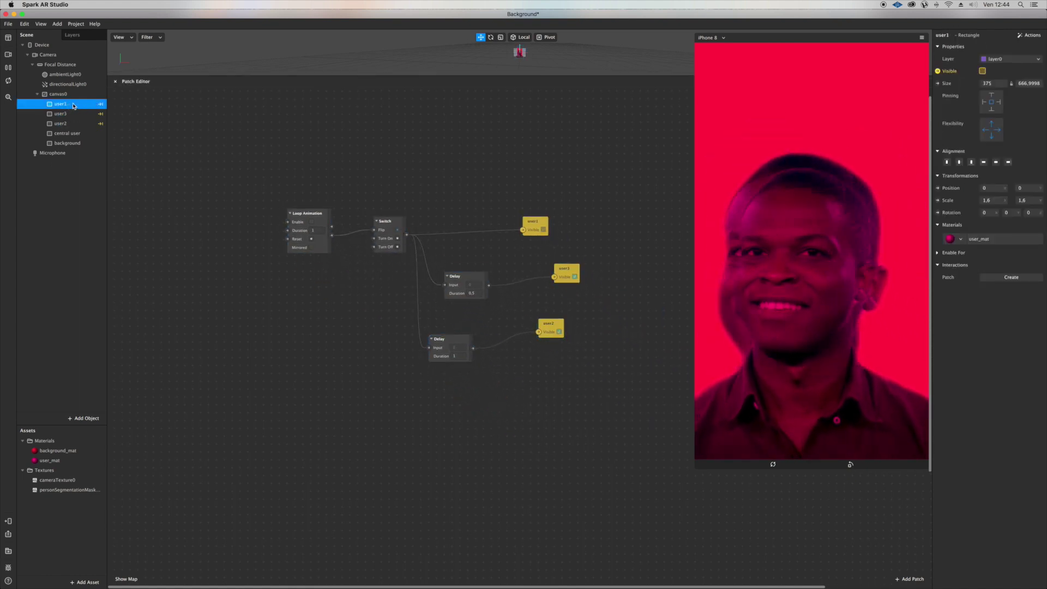
Step: Create a new material, material0, for user1 and show its properties
{"action": "left_click", "coordinate": [955, 239]}
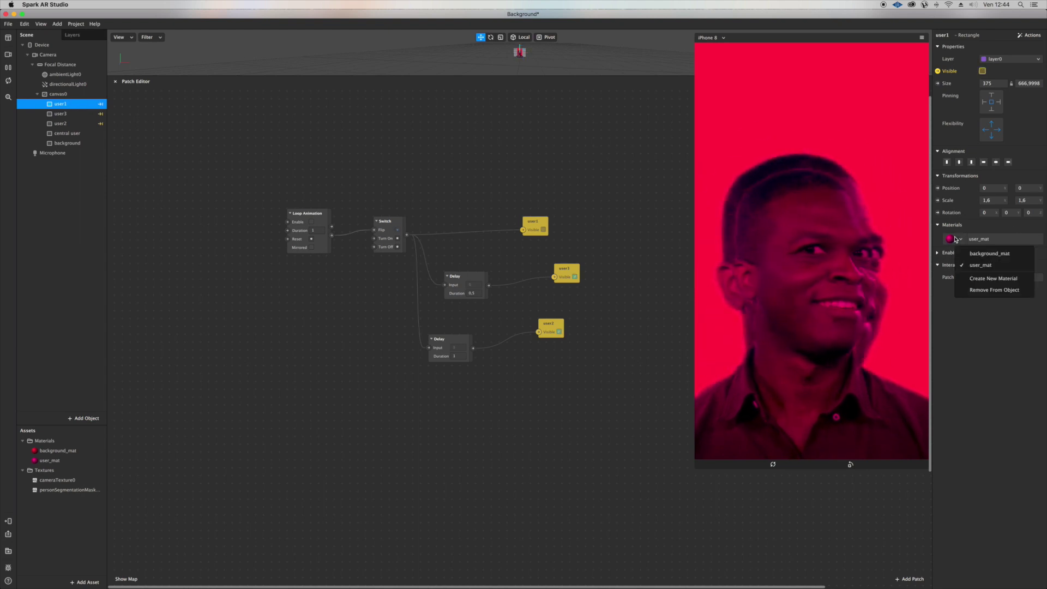
{"action": "left_click", "coordinate": [1006, 280]}
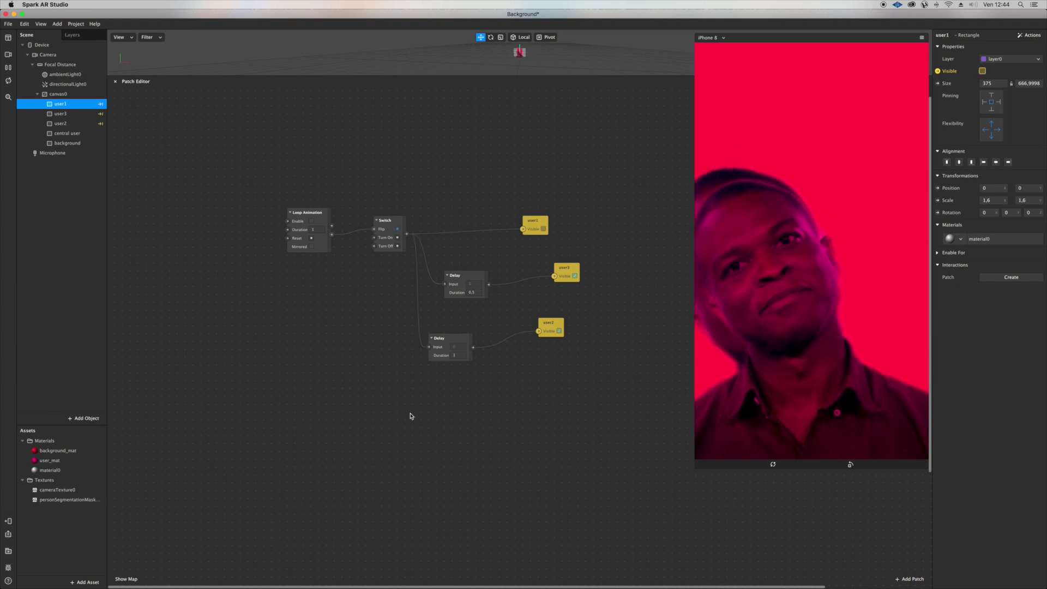
{"action": "left_click", "coordinate": [51, 470]}
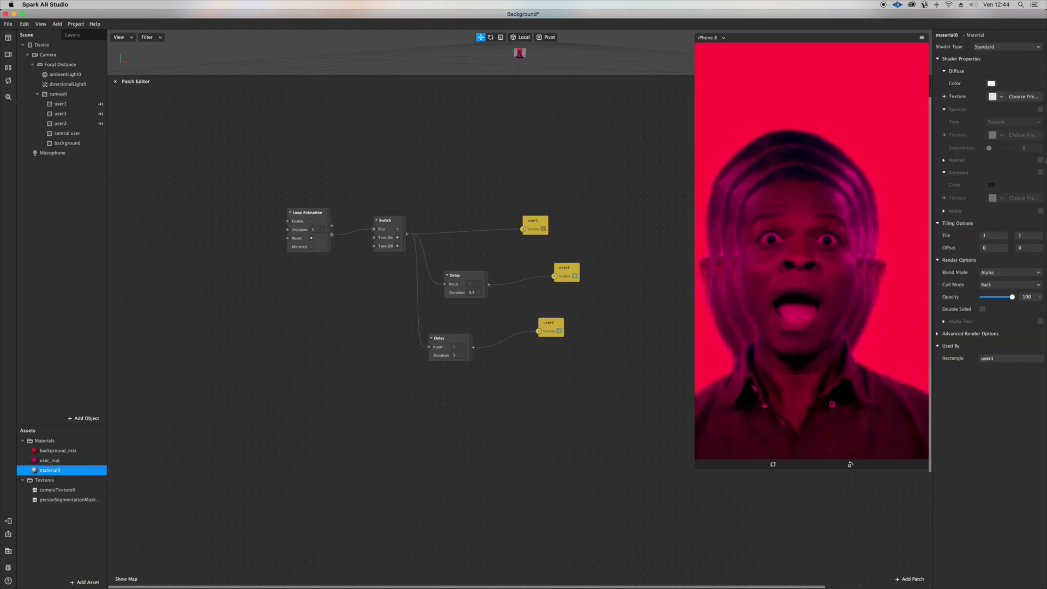
Step: Switch material0 to a Flat shader with alpha enabled, using personSegmentationMask as the alpha texture
{"action": "left_click", "coordinate": [1006, 47]}
{"action": "left_click", "coordinate": [998, 63]}
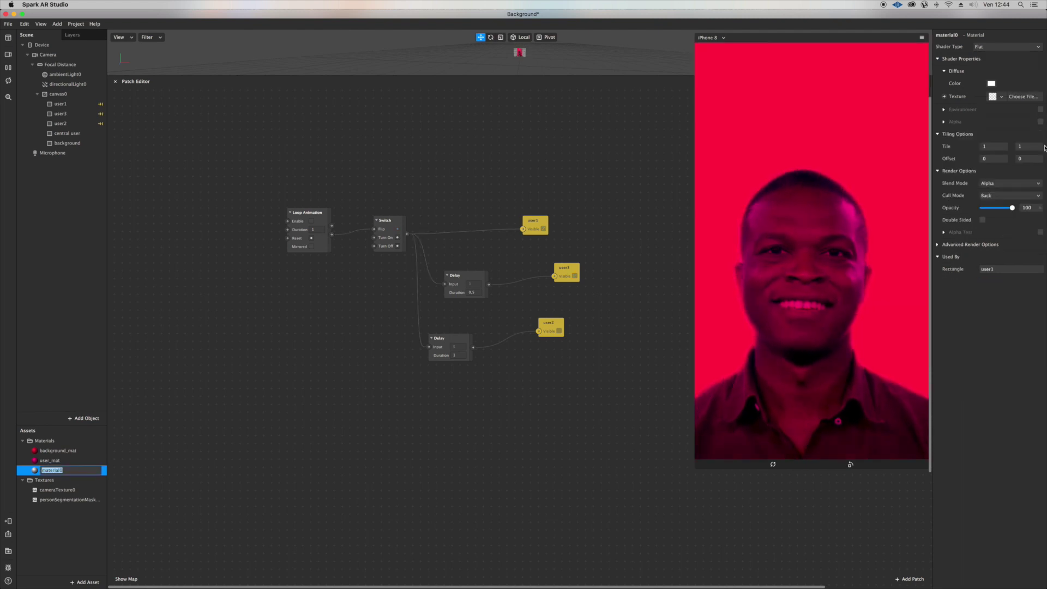
{"action": "left_click", "coordinate": [945, 122]}
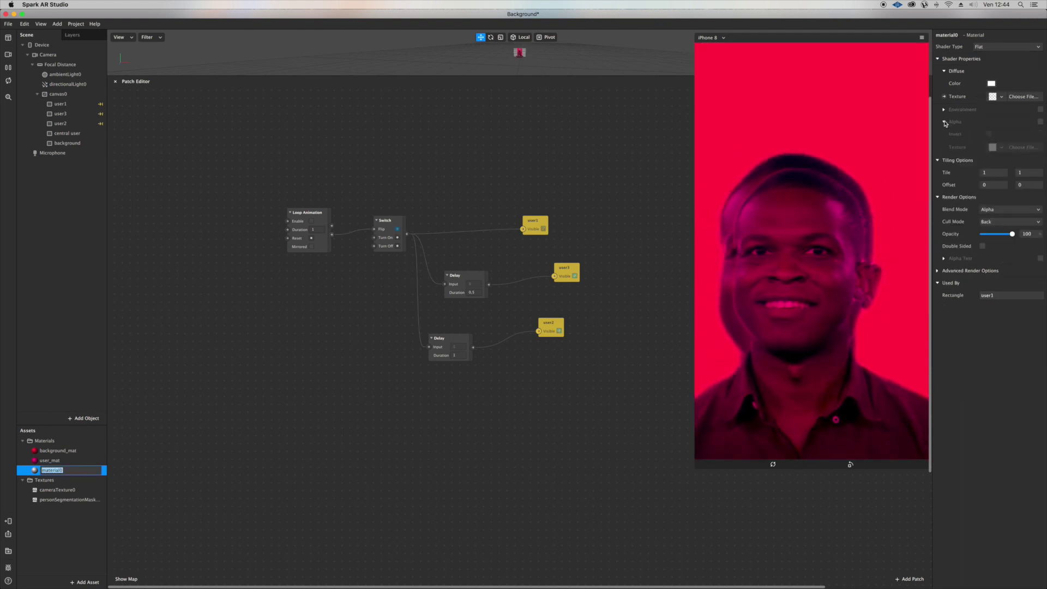
{"action": "left_click", "coordinate": [1040, 122]}
{"action": "left_click", "coordinate": [995, 147]}
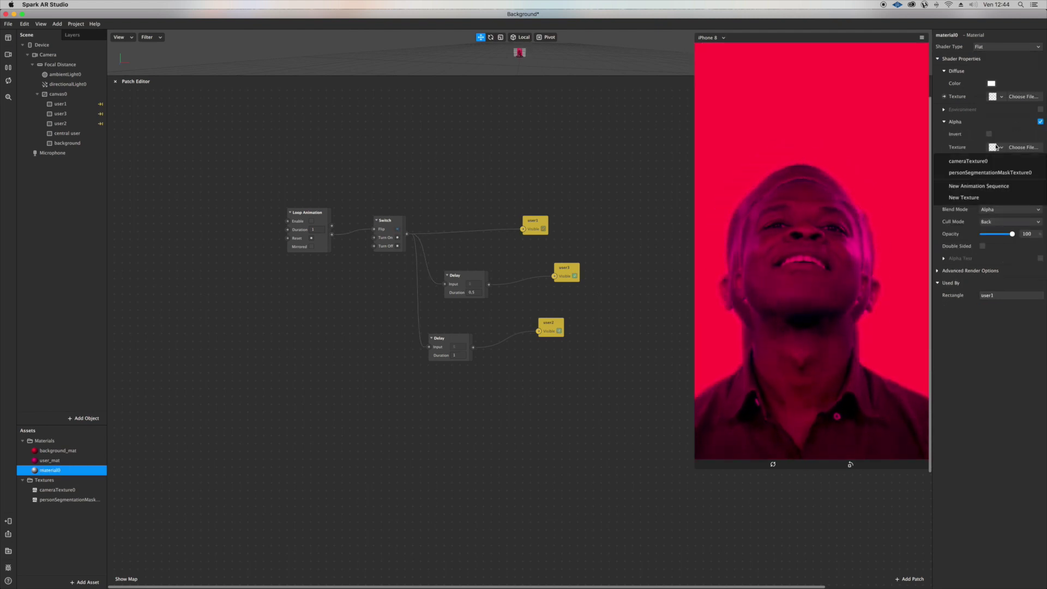
{"action": "left_click", "coordinate": [995, 172]}
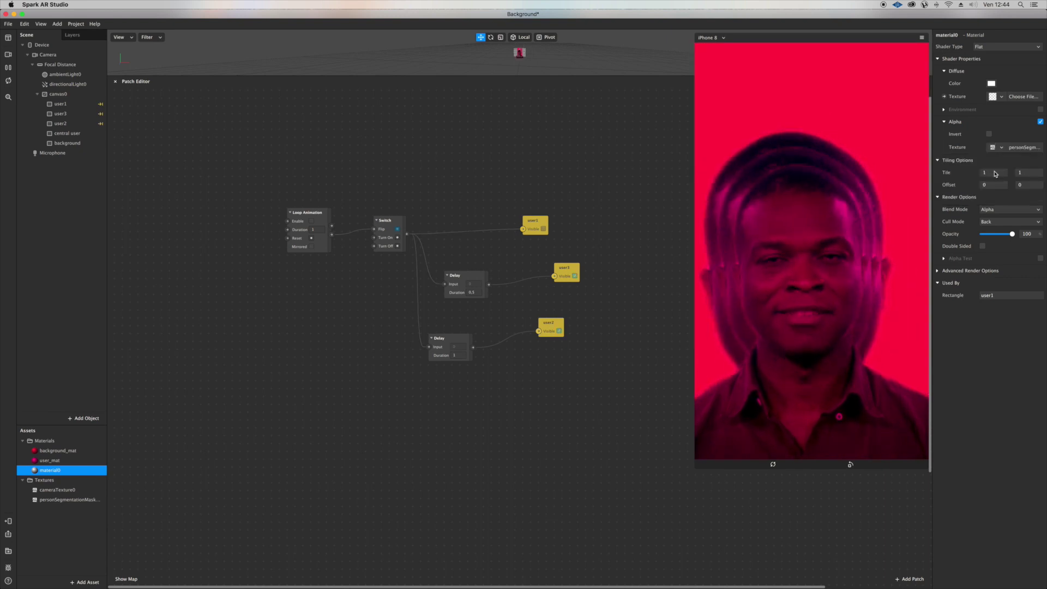
Step: Set material0's diffuse colour to green and its blend mode to Add
{"action": "left_click", "coordinate": [991, 83]}
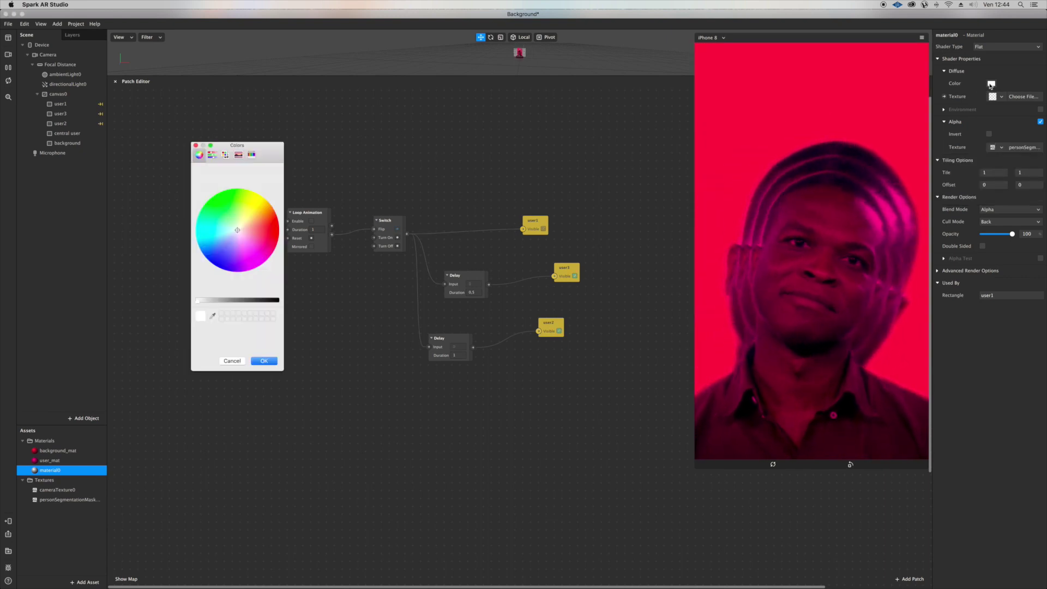
{"action": "left_click", "coordinate": [220, 205]}
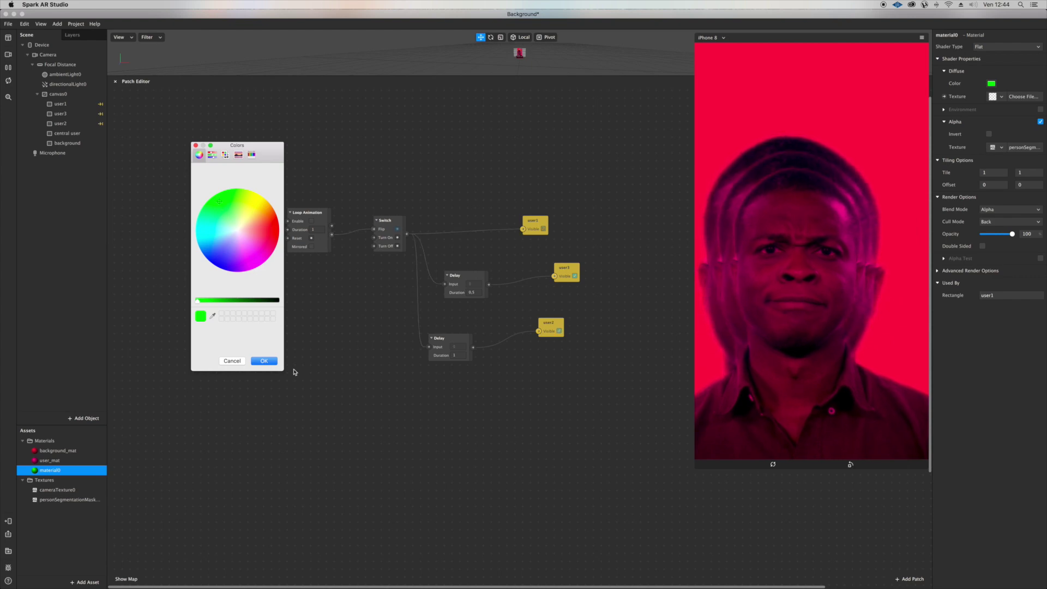
{"action": "left_click", "coordinate": [264, 361]}
{"action": "left_click", "coordinate": [1010, 211]}
{"action": "left_click", "coordinate": [1010, 220]}
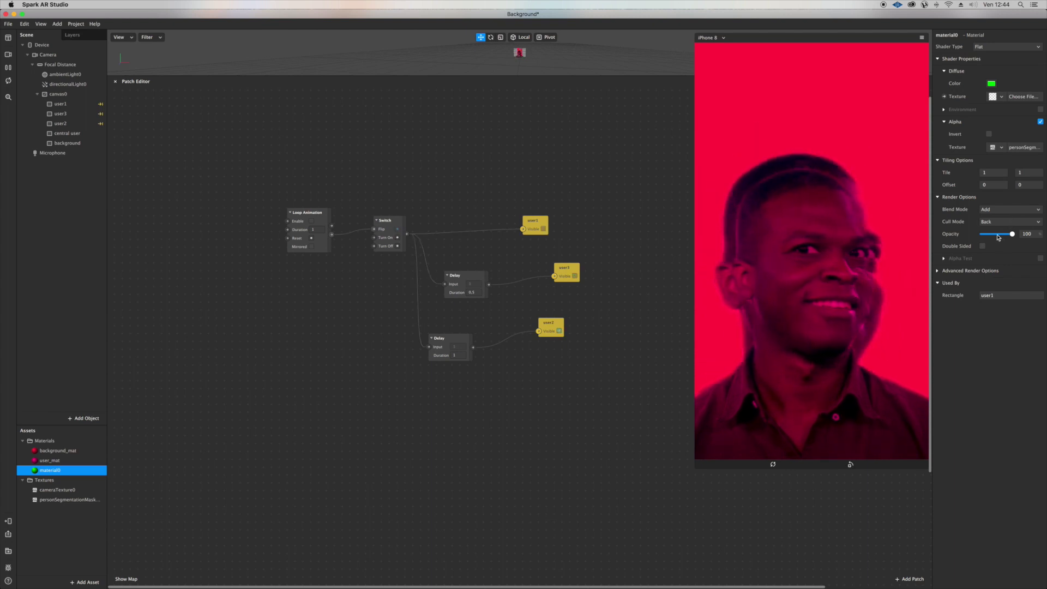
Step: Use cameraTexture0 as material0's diffuse texture and raise its opacity to 89
{"action": "left_click", "coordinate": [1001, 97]}
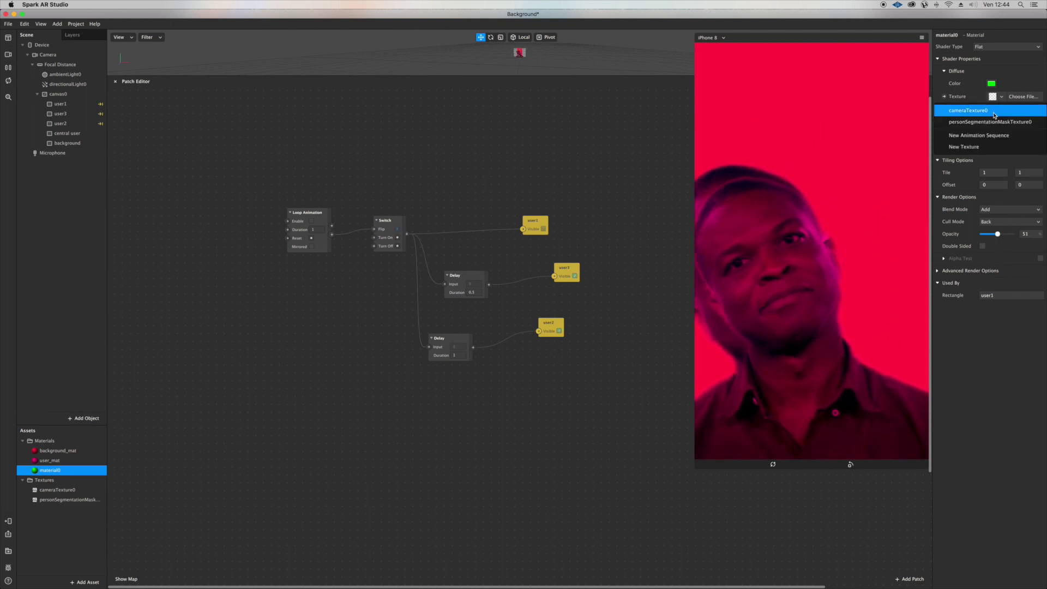
{"action": "left_click", "coordinate": [1025, 110]}
{"action": "left_click", "coordinate": [1005, 234]}
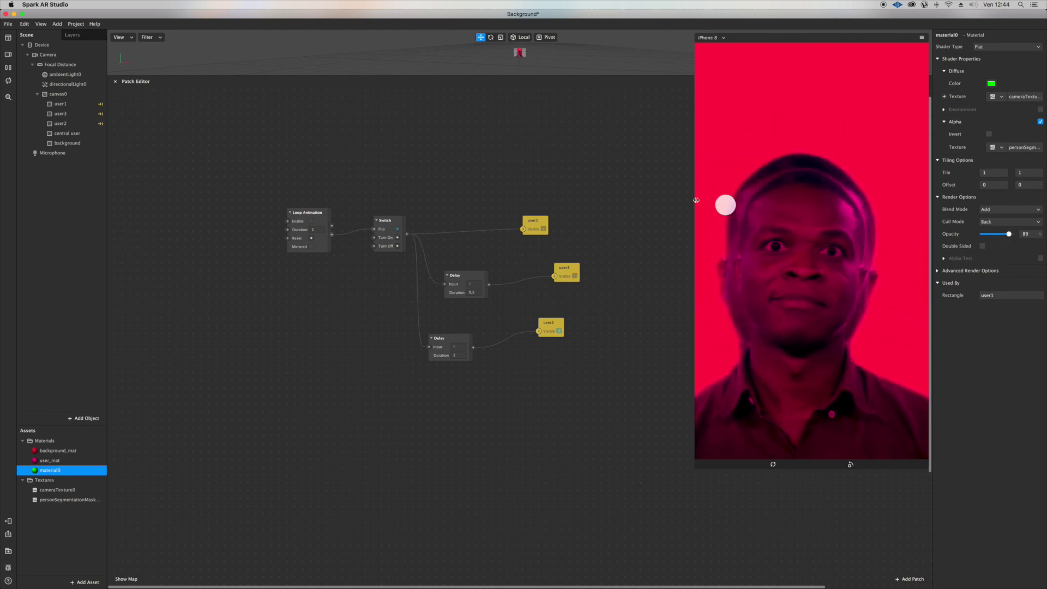
{"action": "left_click", "coordinate": [79, 123]}
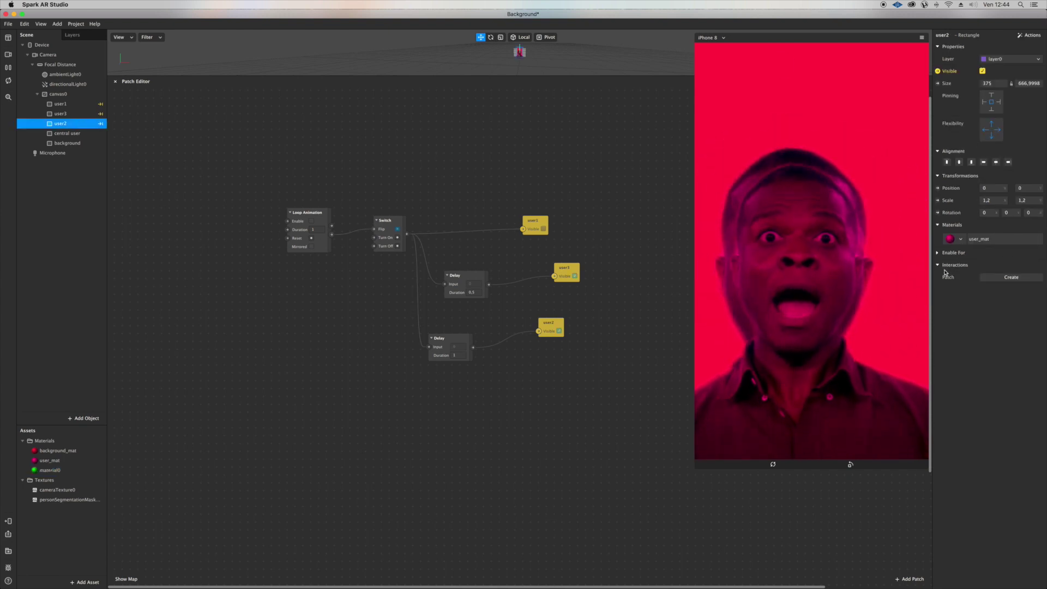
Step: Assign material0 to user2, then move all patches in the graph up and left
{"action": "left_click", "coordinate": [949, 241]}
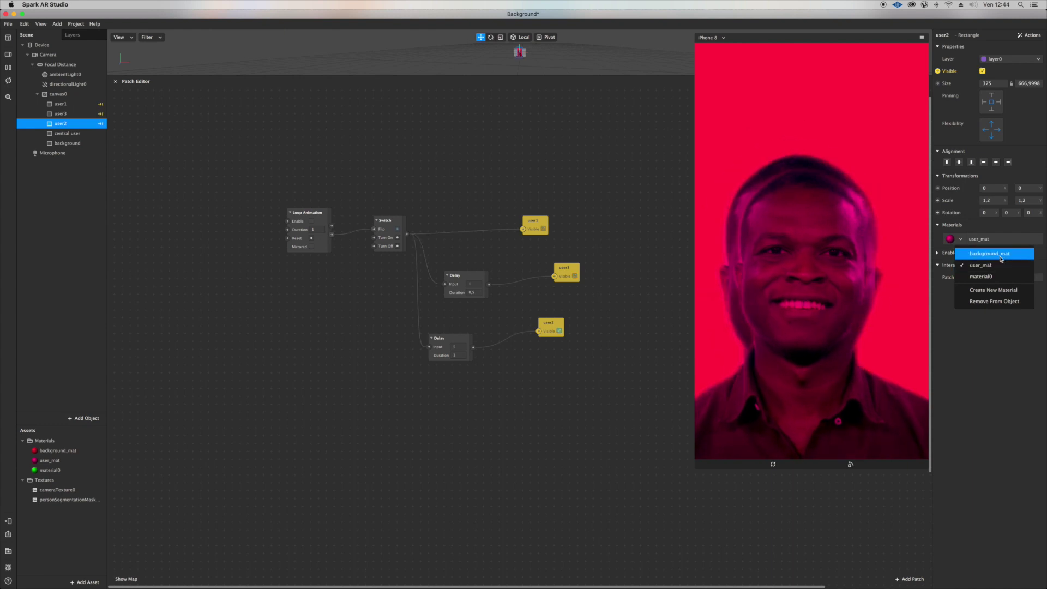
{"action": "left_click", "coordinate": [999, 277]}
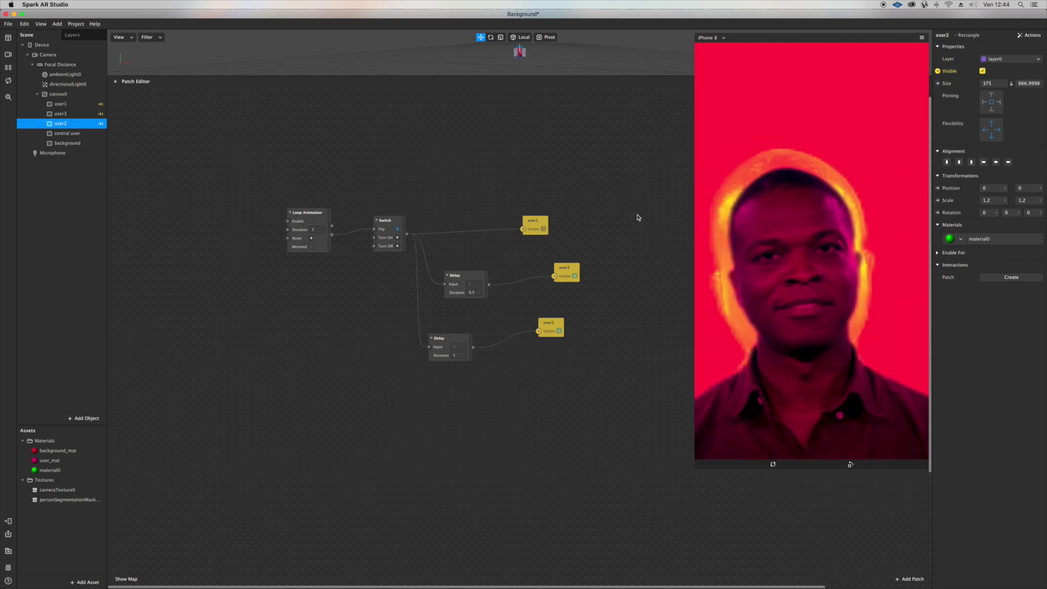
{"action": "left_click_drag", "start_coordinate": [619, 370], "coordinate": [297, 153]}
{"action": "left_click_drag", "start_coordinate": [535, 220], "coordinate": [441, 174]}
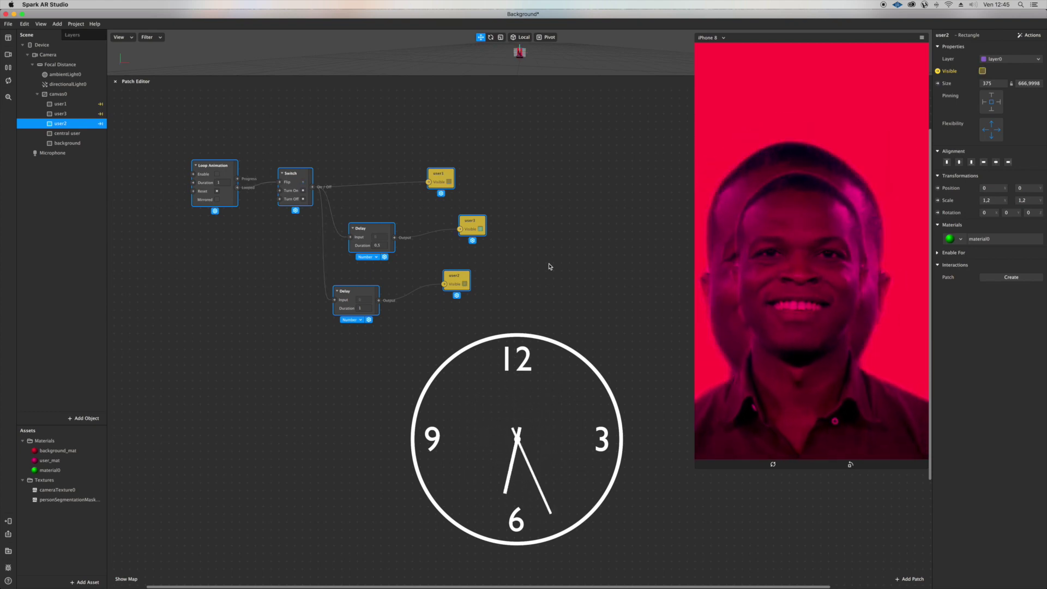
{"action": "scroll", "coordinate": [551, 264], "scroll_direction": "down", "scroll_amount": 1}
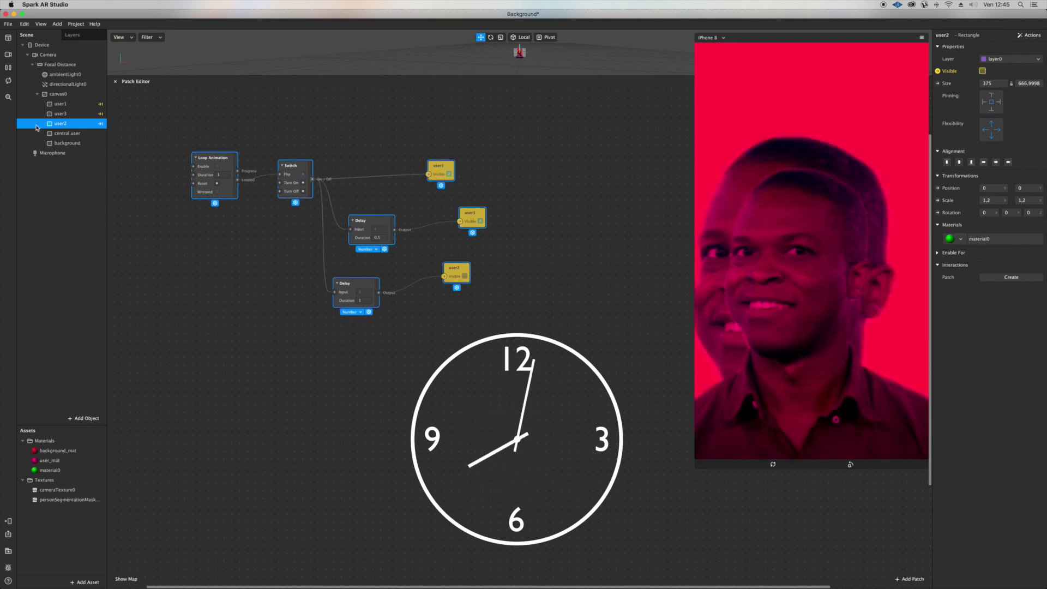